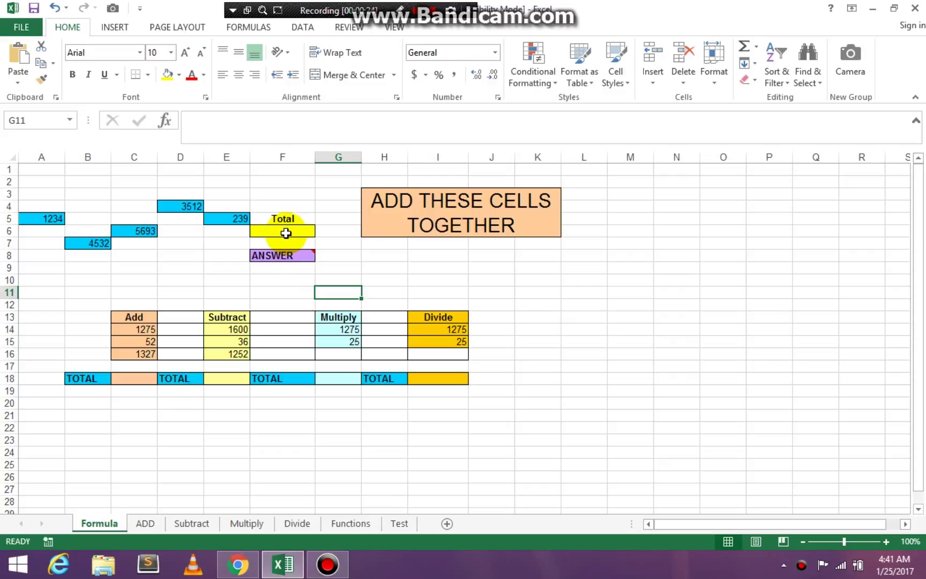
Total the five scattered blue cells in F6 with a SUM formula listing A5, B7, C6, D4 and E5.
{"action": "left_click", "coordinate": [286, 233]}
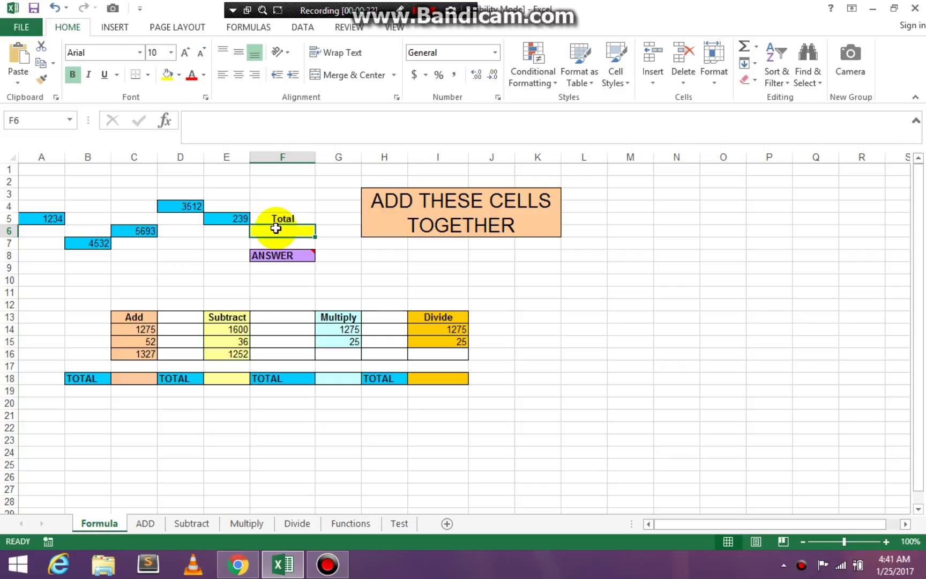
{"action": "type", "text": "="}
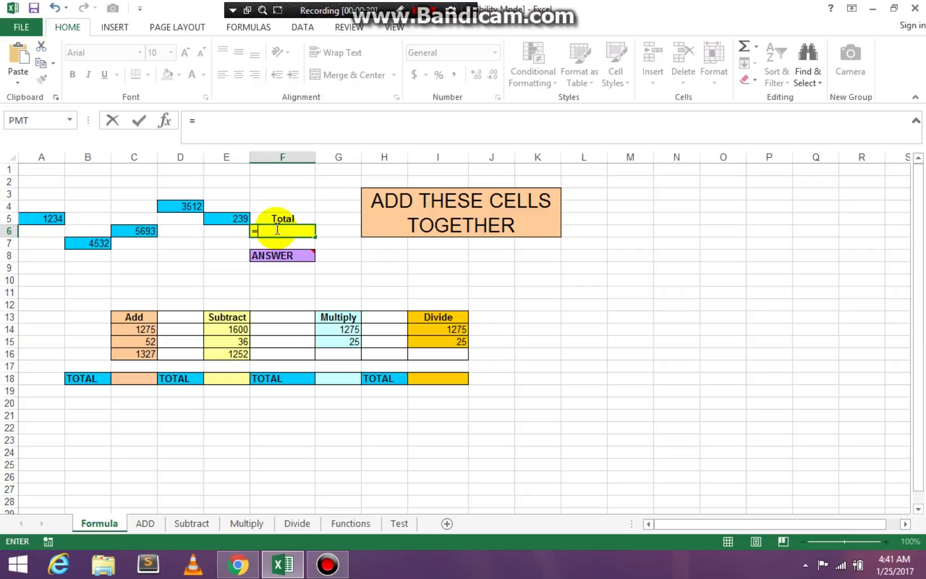
{"action": "type", "text": "Sum("}
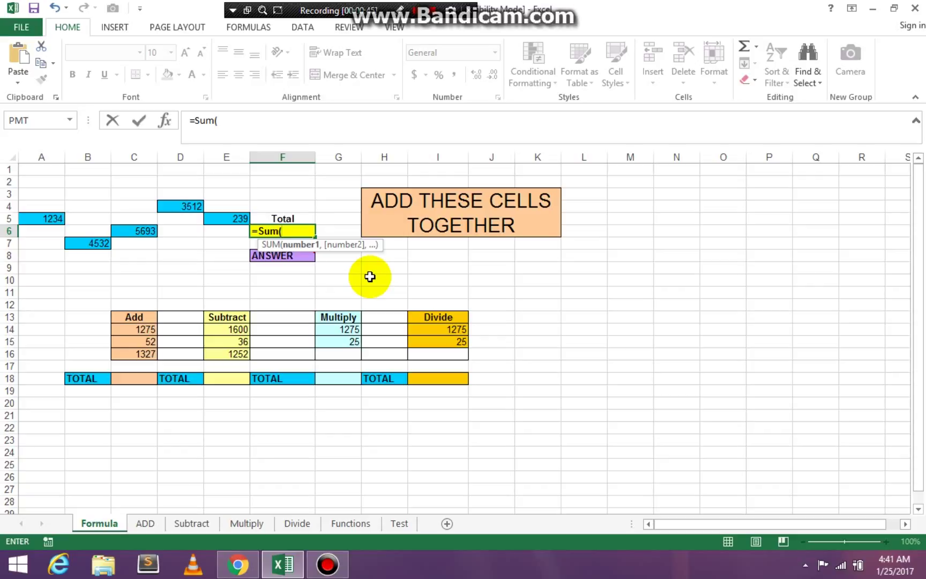
{"action": "left_click", "coordinate": [48, 219]}
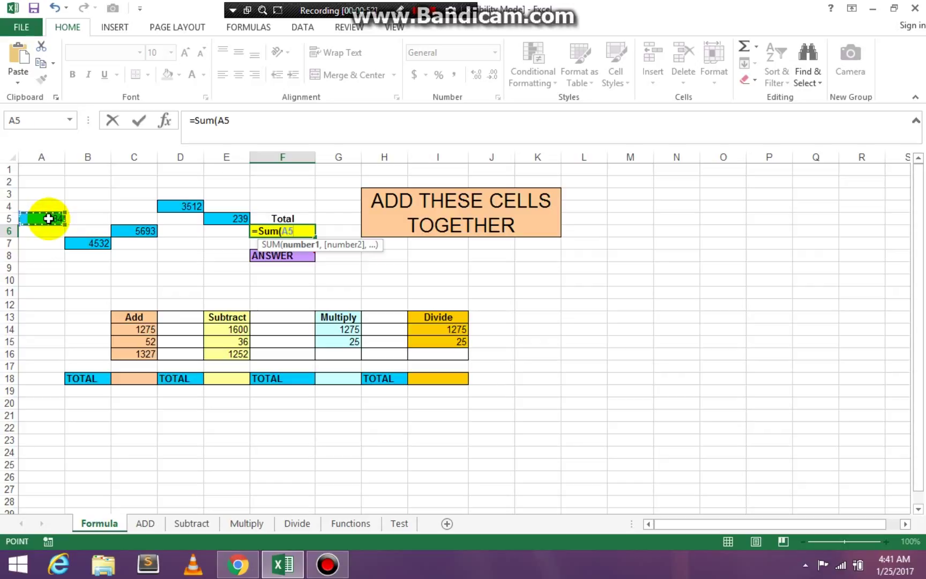
{"action": "type", "text": ","}
{"action": "left_click", "coordinate": [79, 248]}
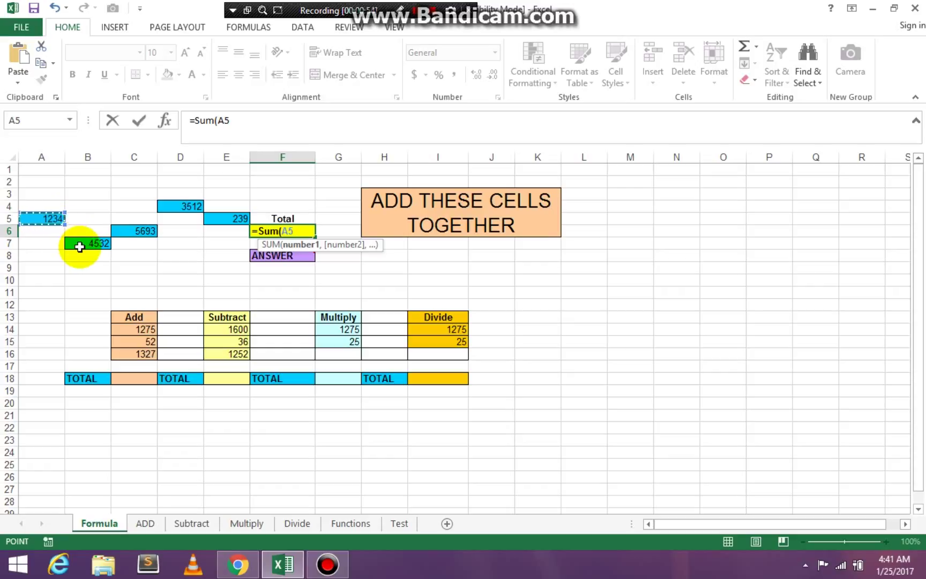
{"action": "type", "text": ","}
{"action": "left_click", "coordinate": [134, 231]}
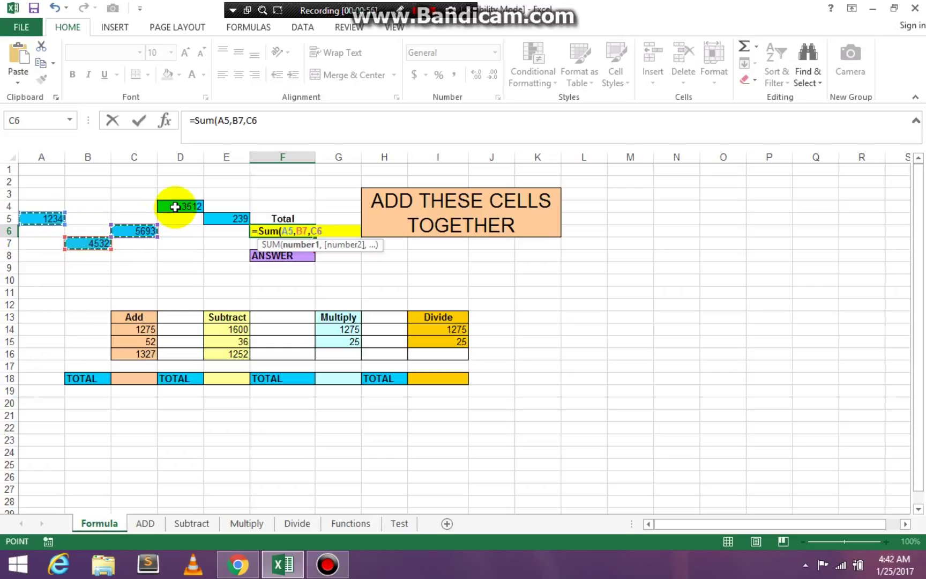
{"action": "type", "text": ","}
{"action": "left_click", "coordinate": [176, 207]}
{"action": "type", "text": ","}
{"action": "left_click", "coordinate": [219, 217]}
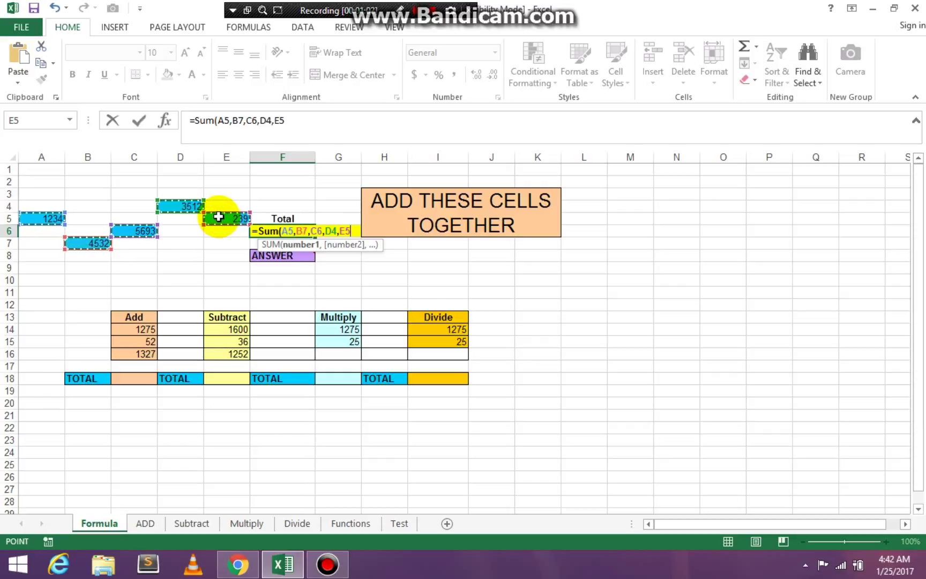
{"action": "key", "text": "Return"}
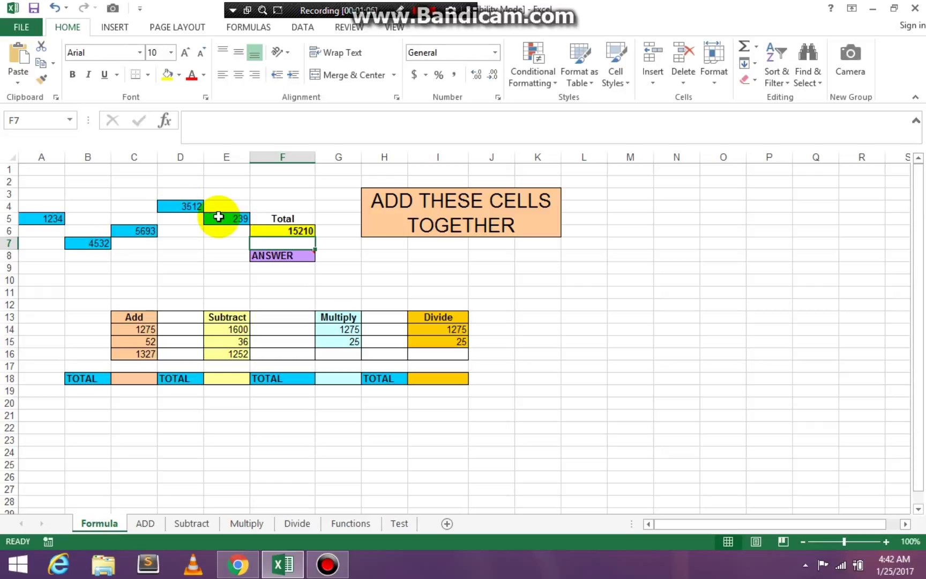
Review the cell references in the SUM formula of the yellow Total cell F6, leaving the formula as is.
{"action": "left_click", "coordinate": [284, 230]}
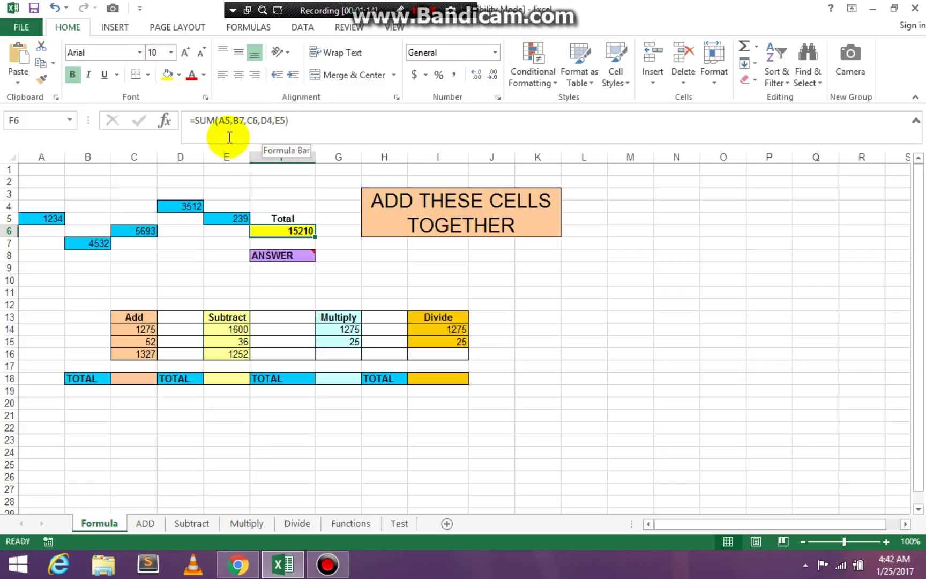
{"action": "left_click", "coordinate": [275, 129]}
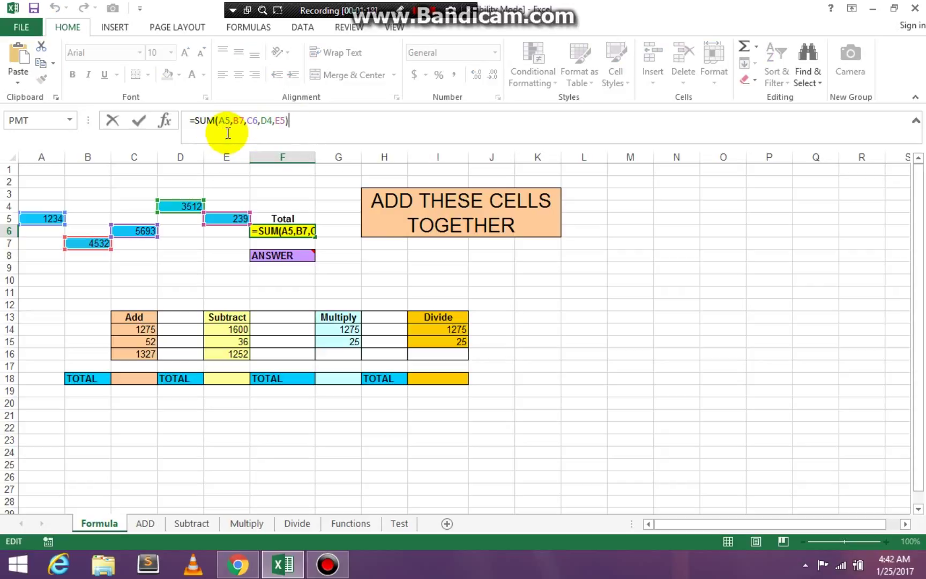
{"action": "left_click", "coordinate": [302, 126]}
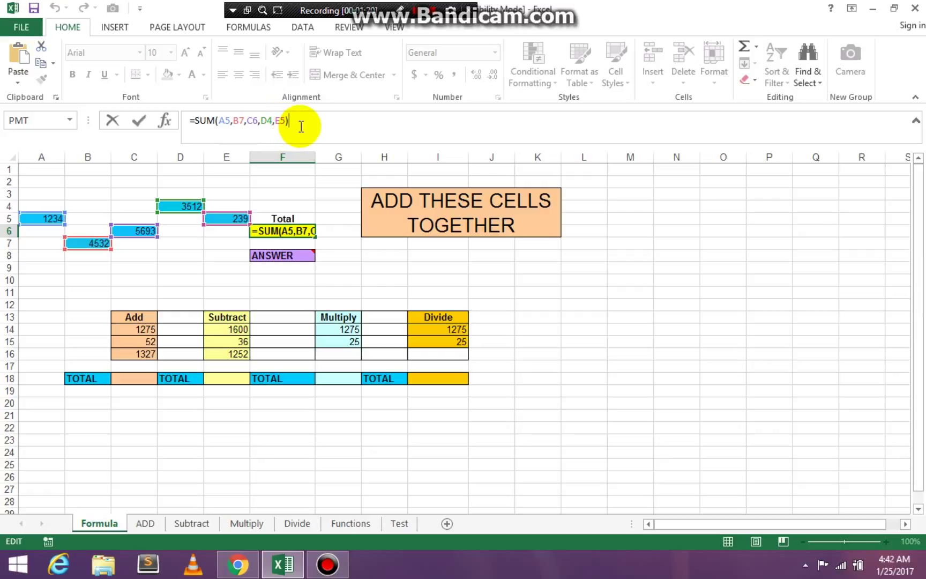
{"action": "key", "text": "Return"}
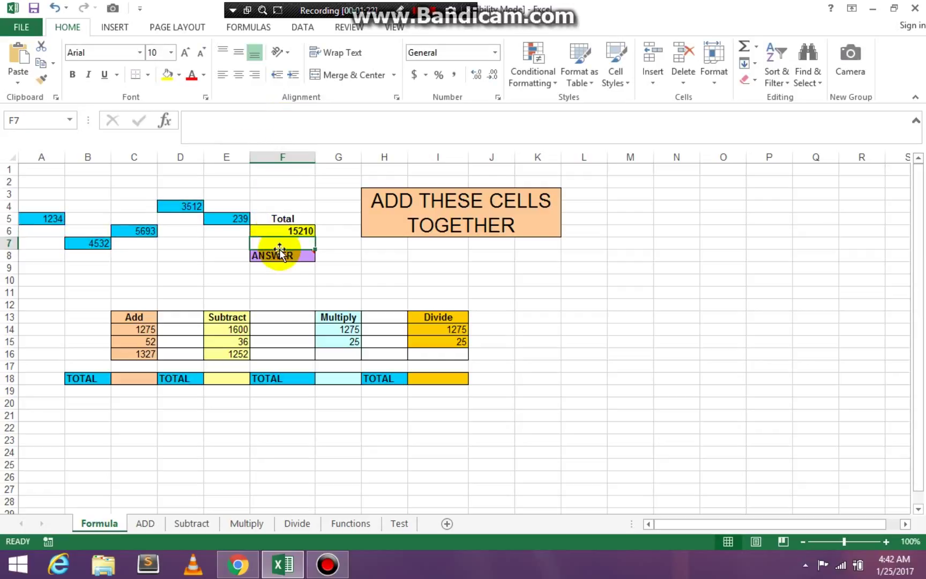
Total the Add column in C18 with a manually entered SUM formula over the range C14:C16.
{"action": "left_click", "coordinate": [130, 379]}
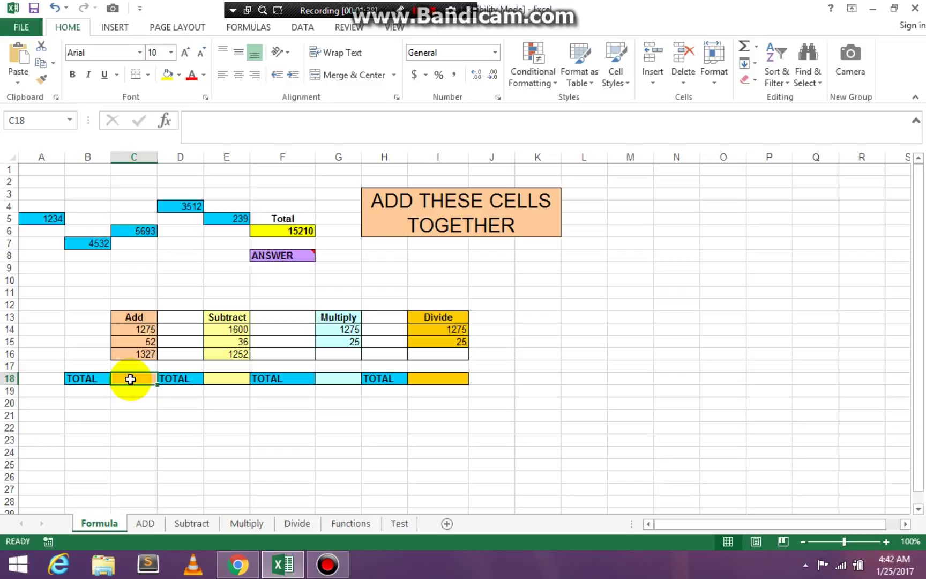
{"action": "type", "text": "="}
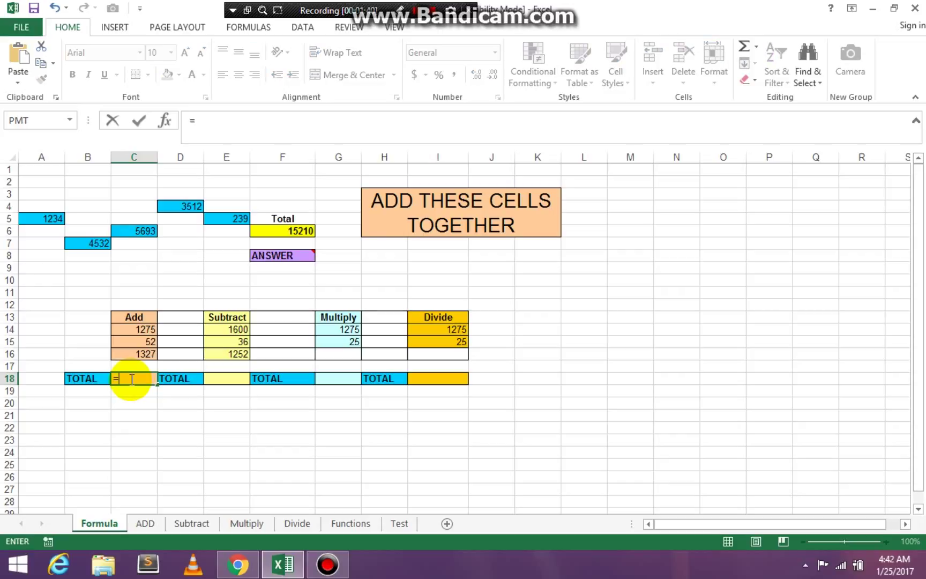
{"action": "type", "text": "Su"}
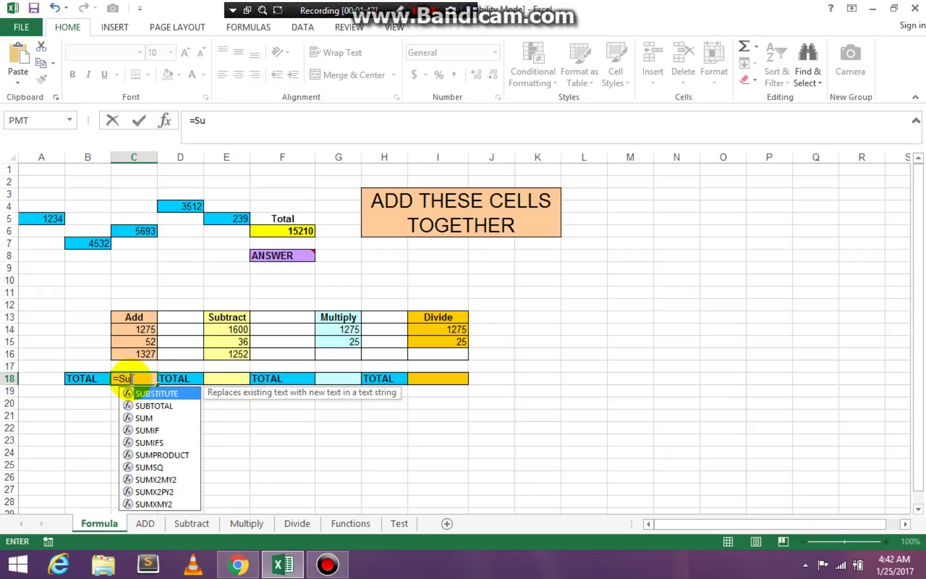
{"action": "type", "text": "m("}
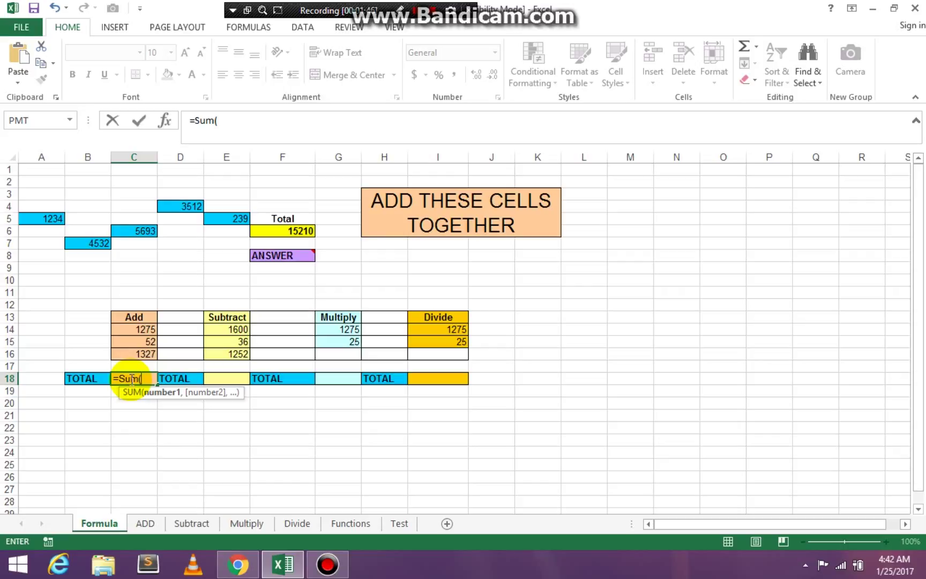
{"action": "left_click", "coordinate": [144, 331]}
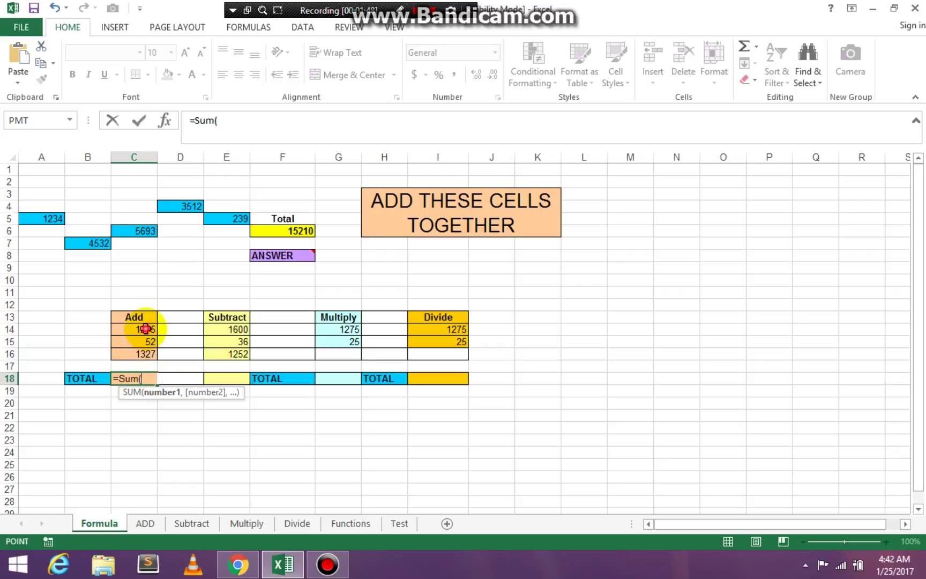
{"action": "left_click_drag", "start_coordinate": [145, 335], "coordinate": [145, 352]}
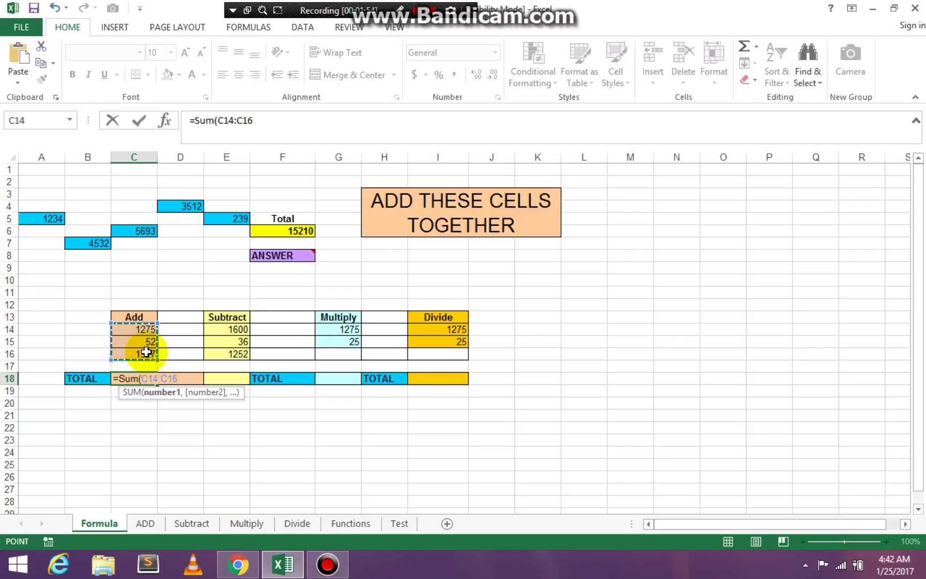
{"action": "key", "text": "Return"}
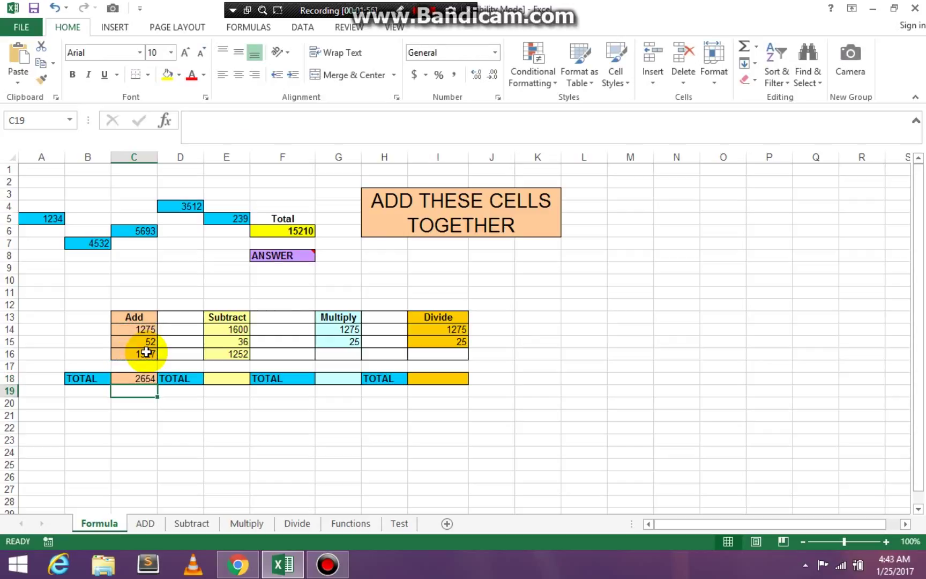
Clear the SUM formula from the Add column's total cell C18.
{"action": "left_click", "coordinate": [141, 379]}
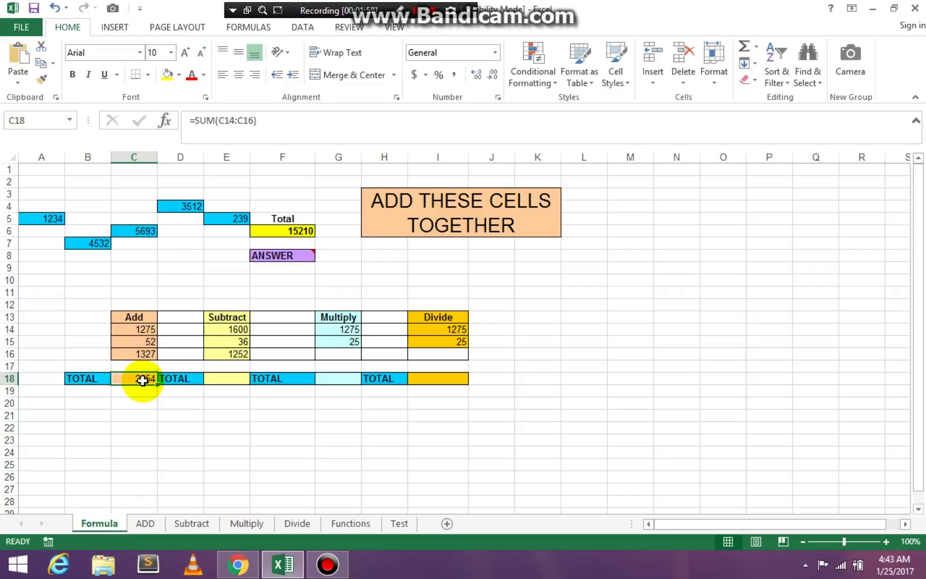
{"action": "key", "text": "Delete"}
{"action": "left_click", "coordinate": [163, 450]}
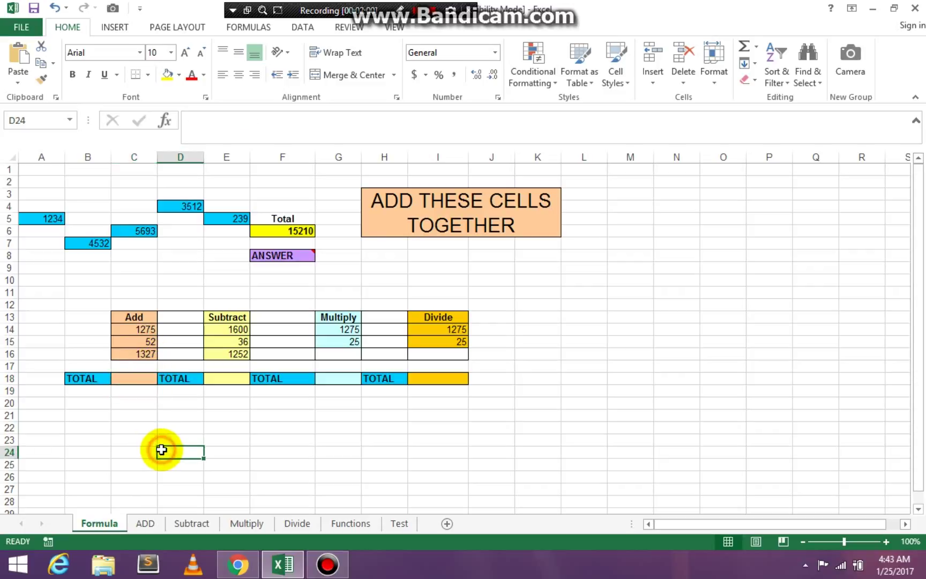
Use AutoSum to total the Add column in C18, accepting the suggested range C14:C17.
{"action": "left_click", "coordinate": [128, 376]}
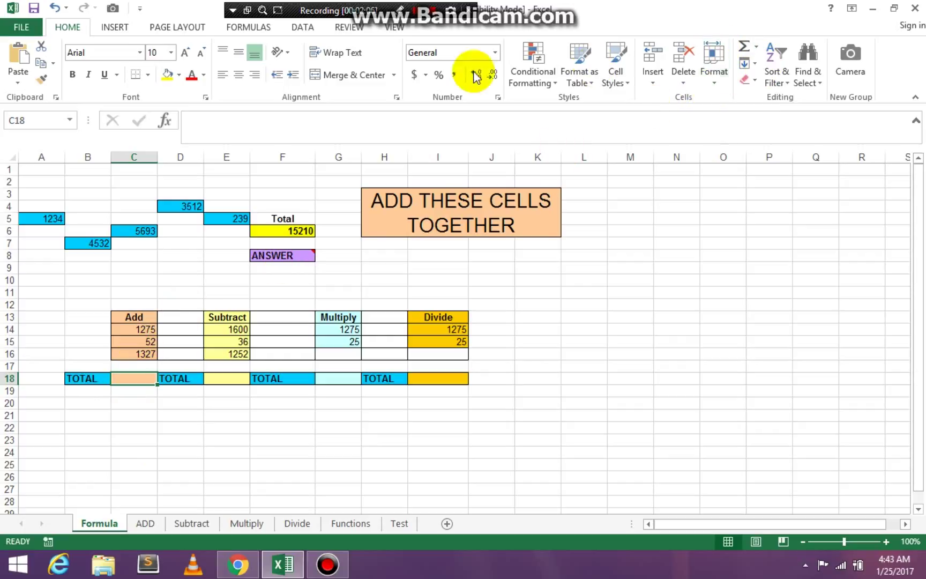
{"action": "left_click", "coordinate": [758, 51]}
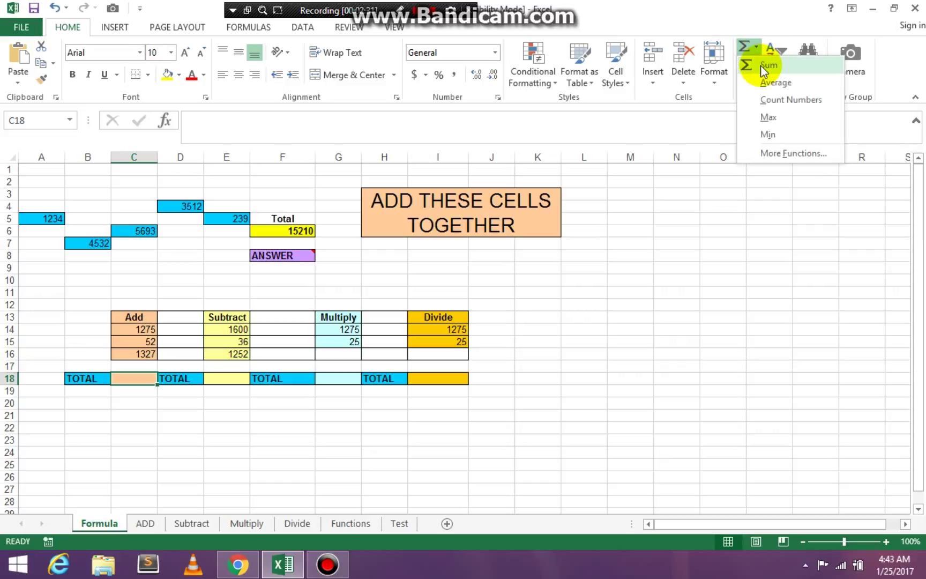
{"action": "left_click", "coordinate": [761, 65]}
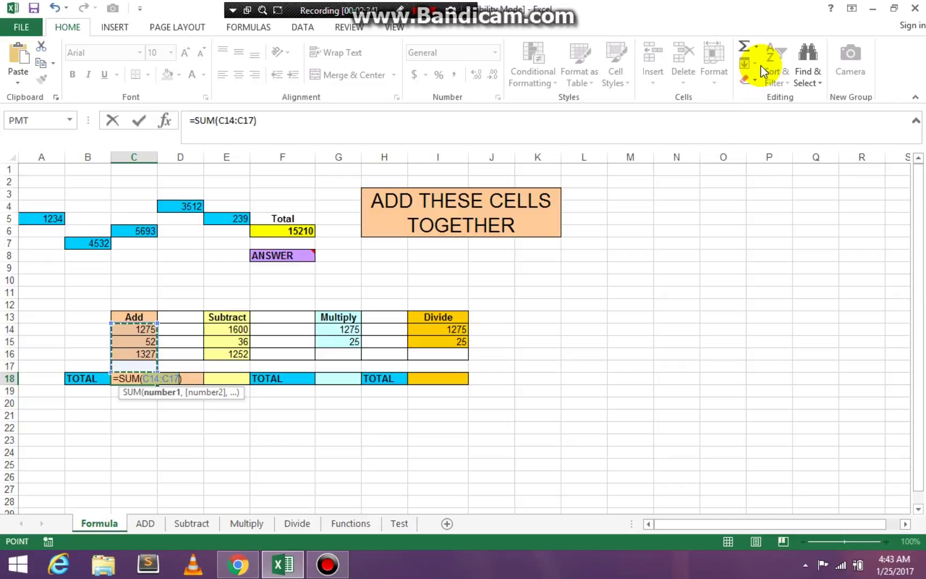
{"action": "key", "text": "Return"}
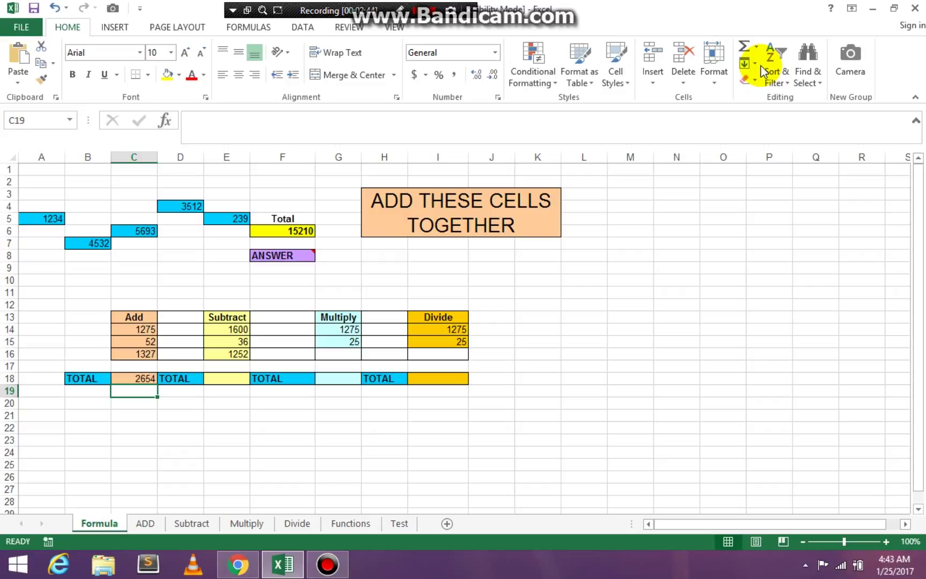
Calculate the Subtract column's total in E18 with a SUM formula containing E14-E15-E16.
{"action": "left_click", "coordinate": [220, 379]}
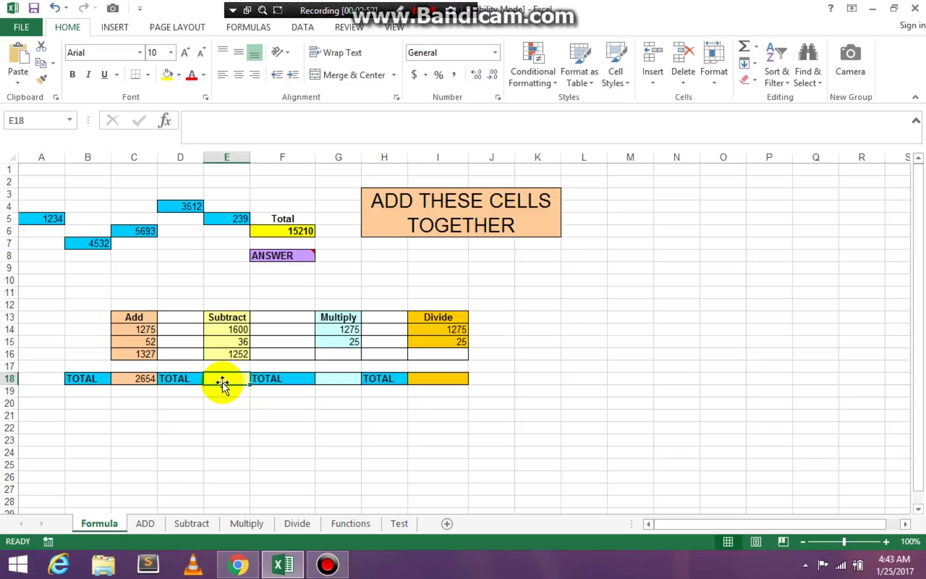
{"action": "type", "text": "=Sum"}
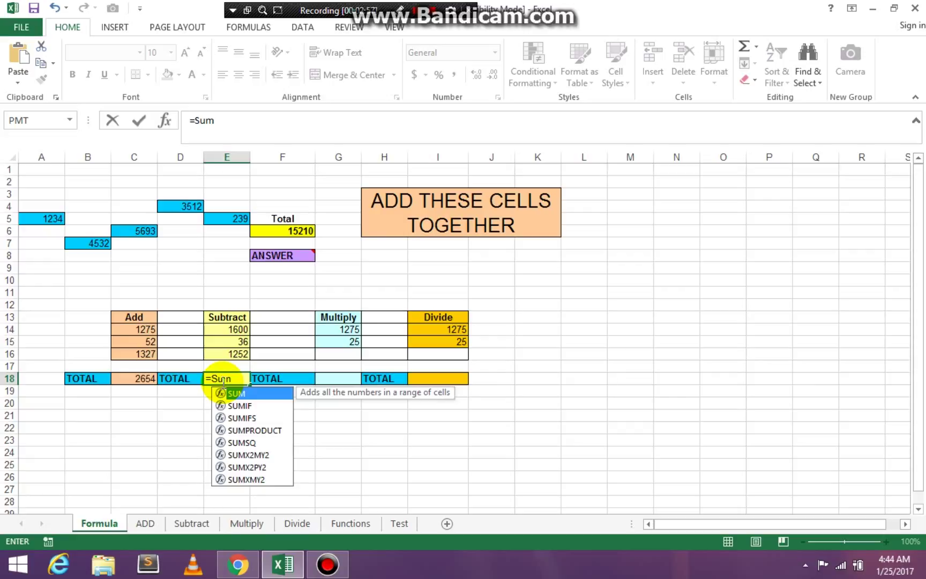
{"action": "type", "text": "("}
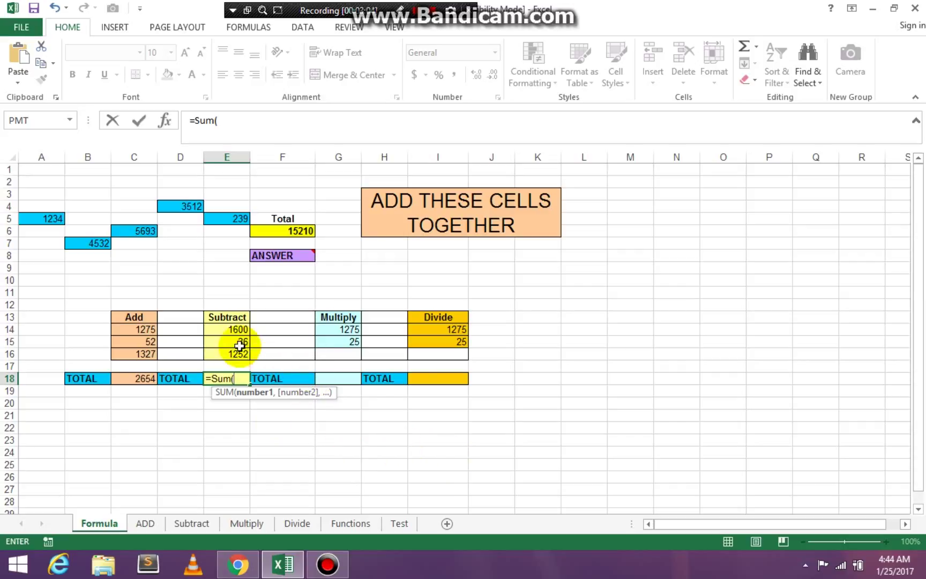
{"action": "left_click", "coordinate": [232, 329]}
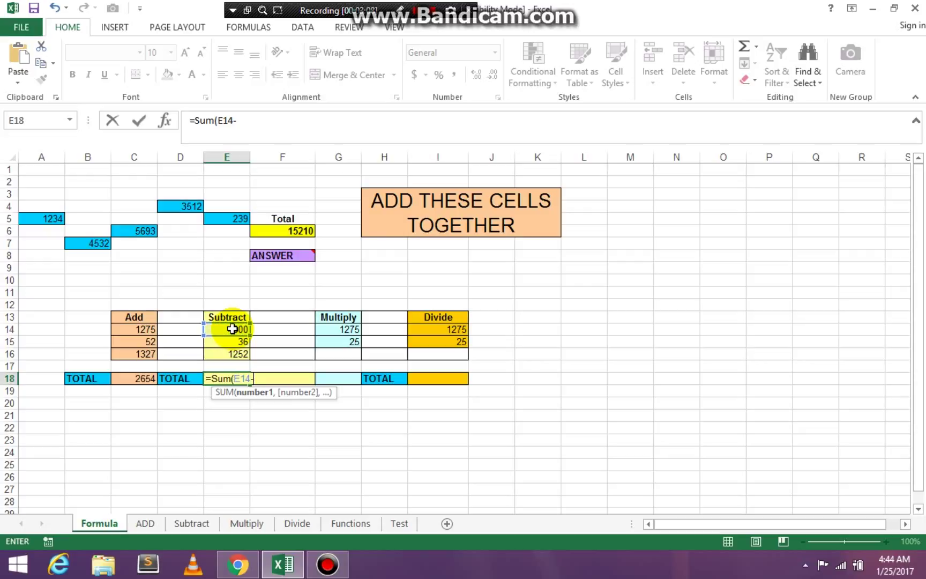
{"action": "type", "text": "-"}
{"action": "left_click", "coordinate": [234, 342]}
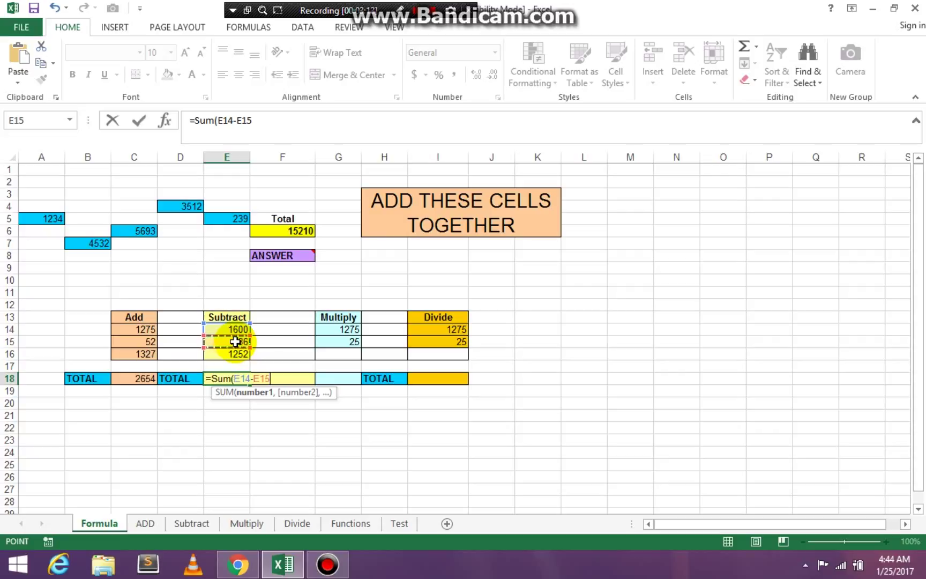
{"action": "type", "text": "-"}
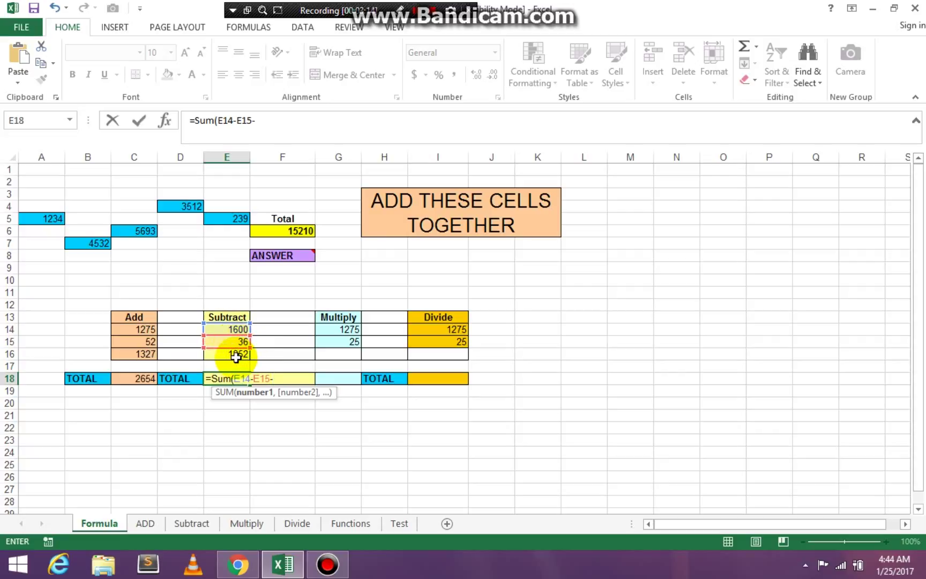
{"action": "left_click", "coordinate": [236, 356]}
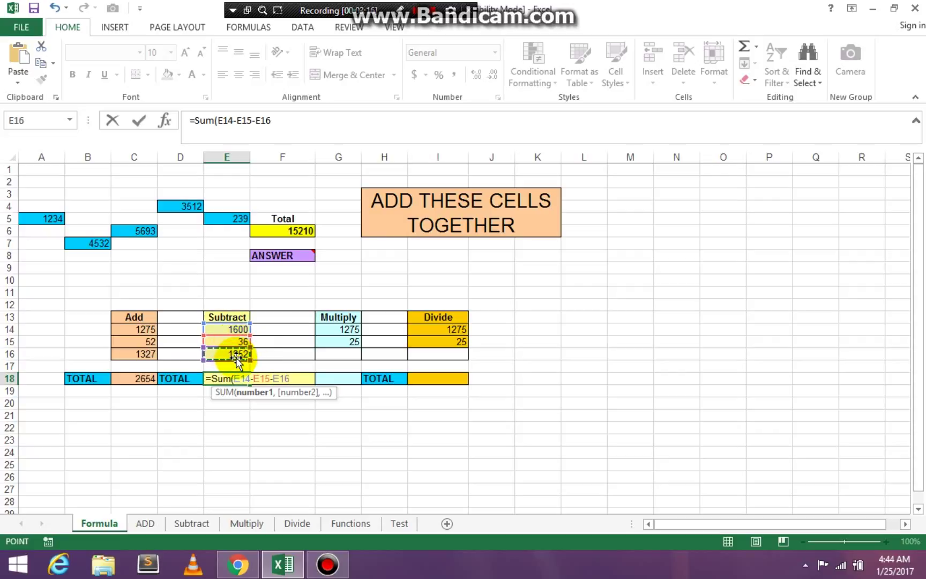
{"action": "key", "text": "Return"}
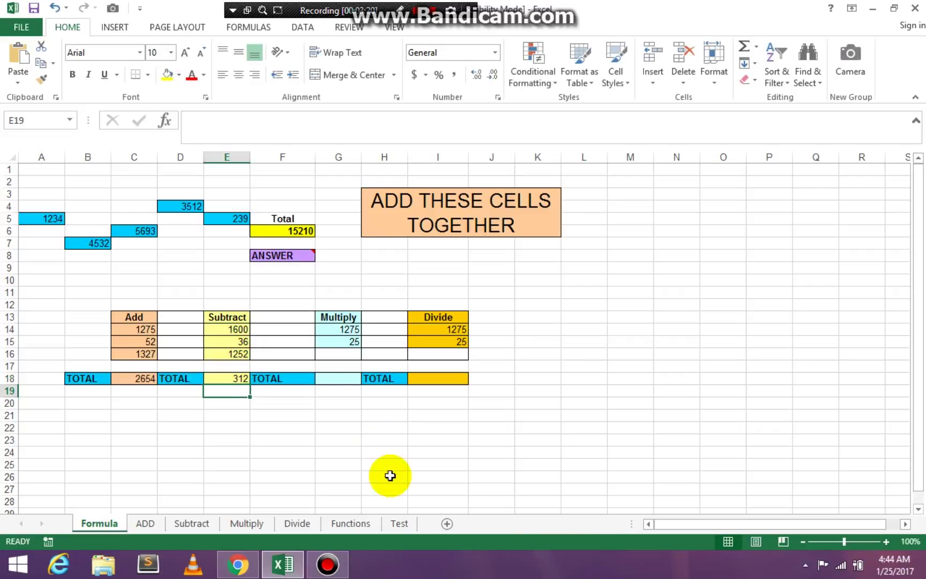
Calculate the Multiply column's total in G18 with a SUM formula containing G14*G15.
{"action": "left_click", "coordinate": [339, 378]}
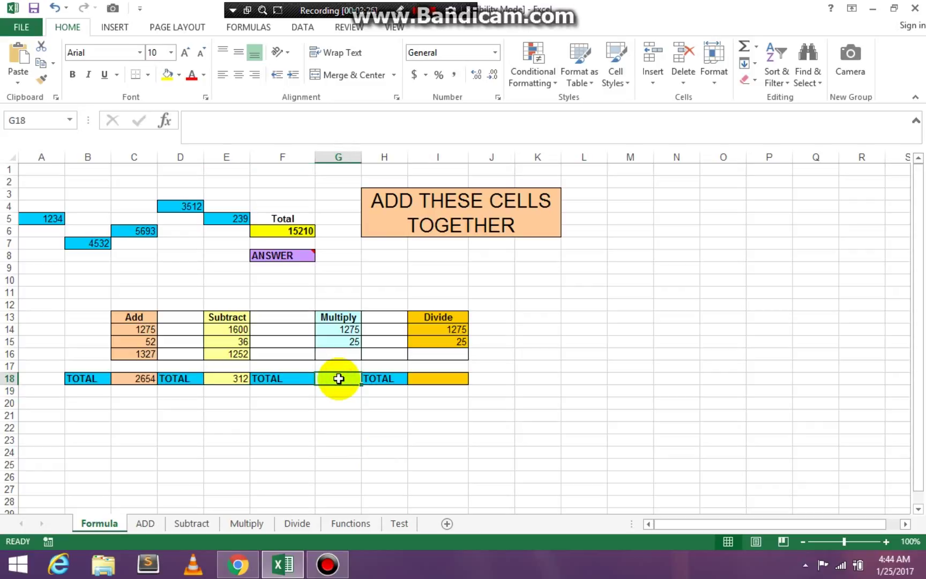
{"action": "type", "text": "=Sum("}
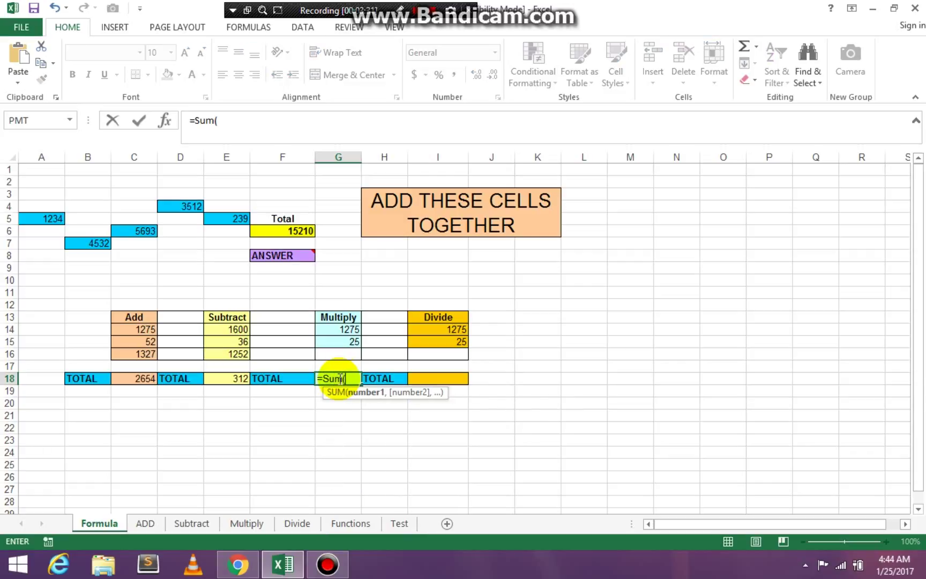
{"action": "left_click", "coordinate": [349, 329]}
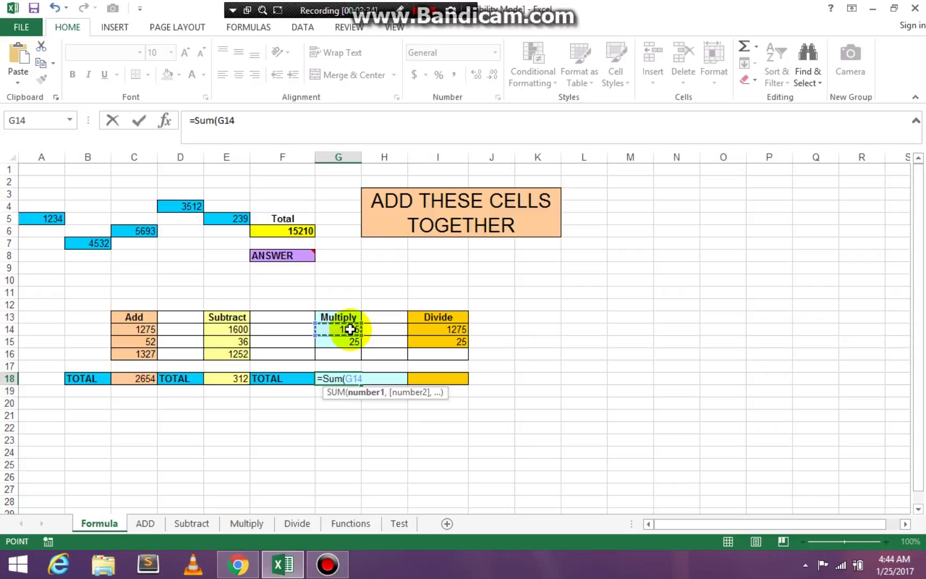
{"action": "type", "text": "*"}
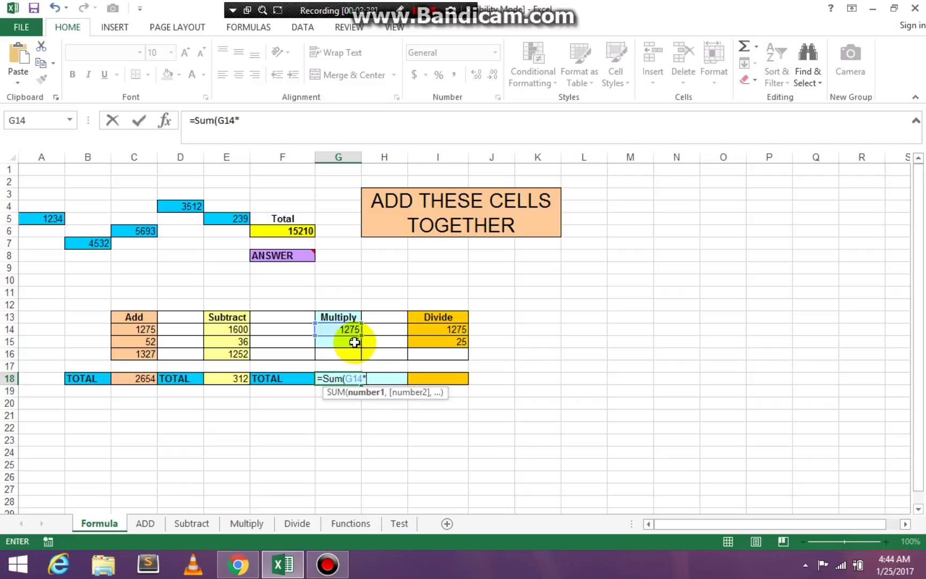
{"action": "left_click", "coordinate": [354, 342]}
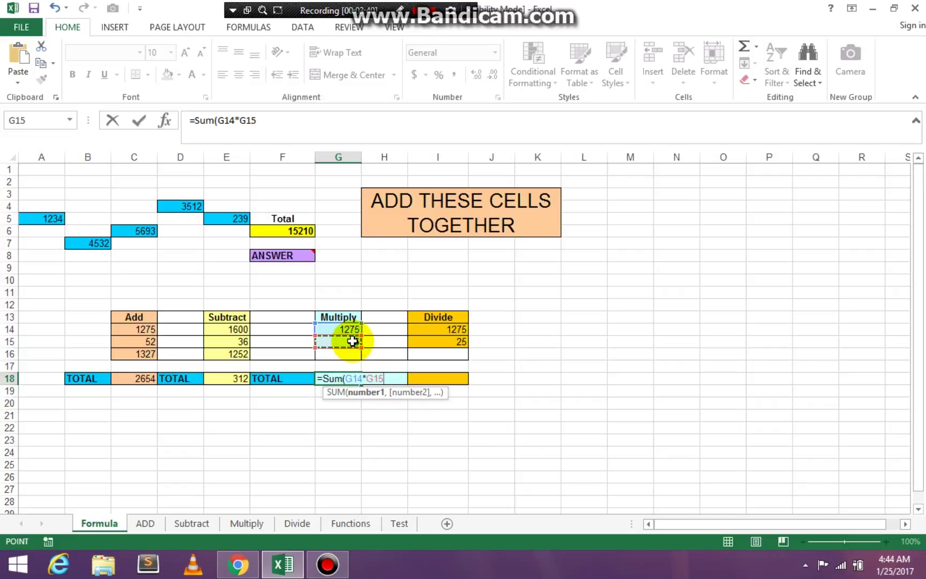
{"action": "key", "text": "Return"}
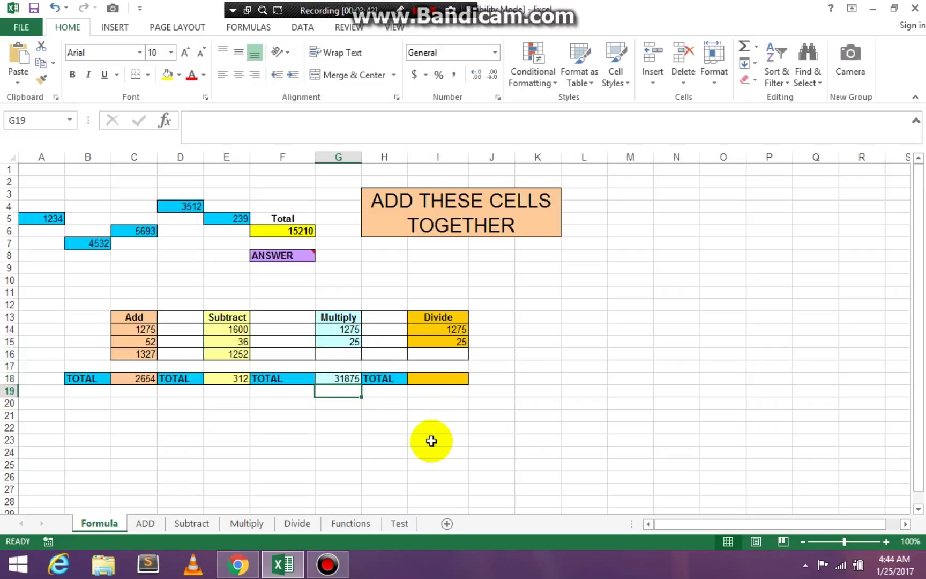
Calculate the Divide column's total in I18 with a SUM formula containing I14/I15.
{"action": "left_click", "coordinate": [434, 379]}
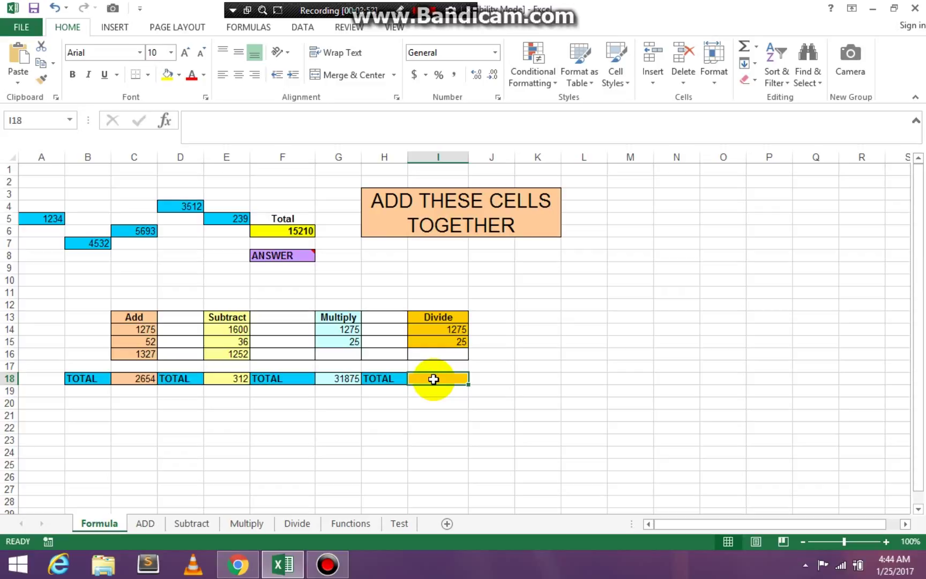
{"action": "type", "text": "=Sum("}
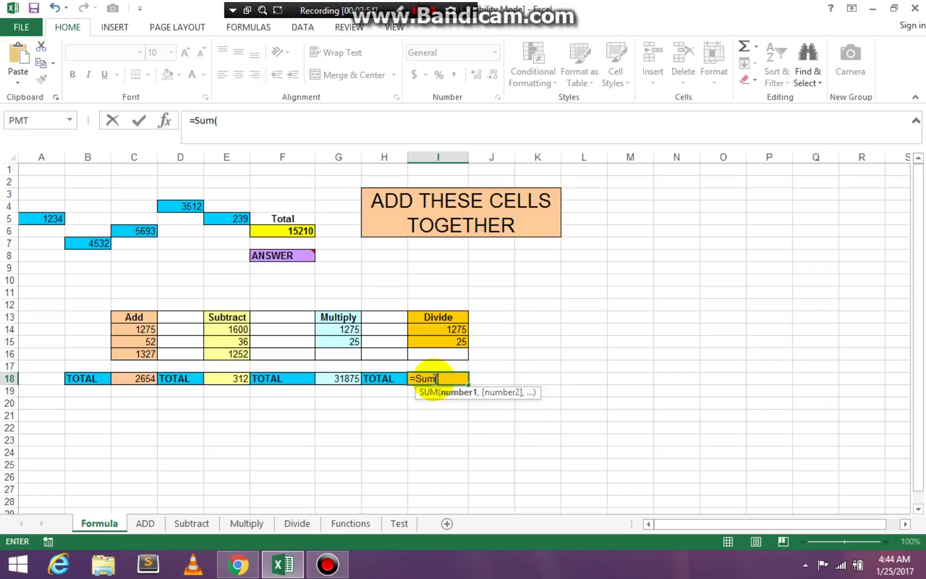
{"action": "left_click", "coordinate": [457, 329]}
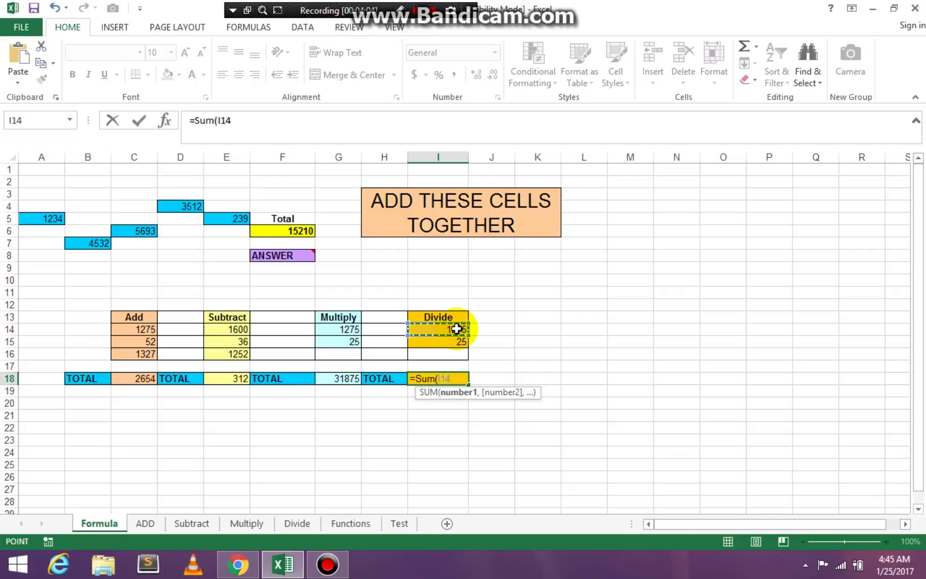
{"action": "type", "text": "/"}
{"action": "left_click", "coordinate": [460, 344]}
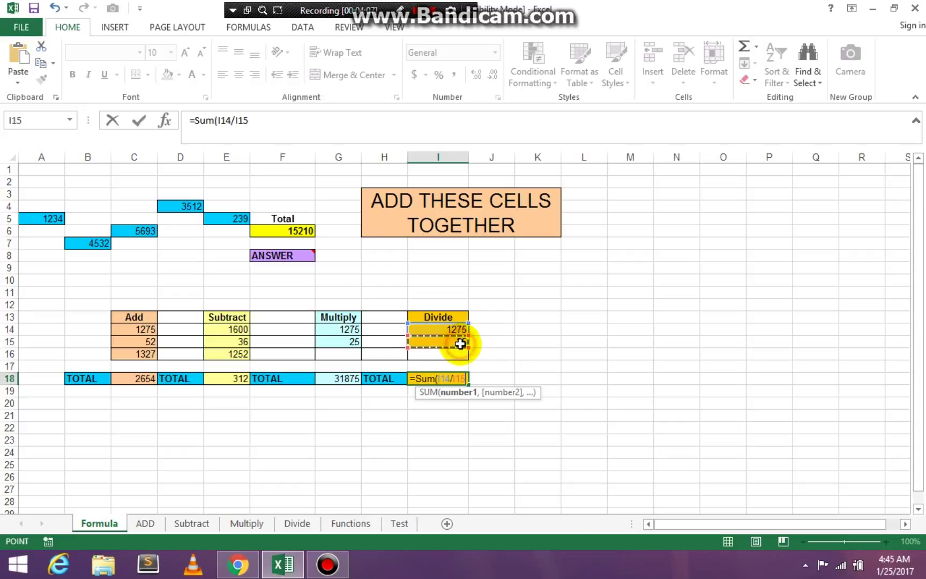
{"action": "key", "text": "Return"}
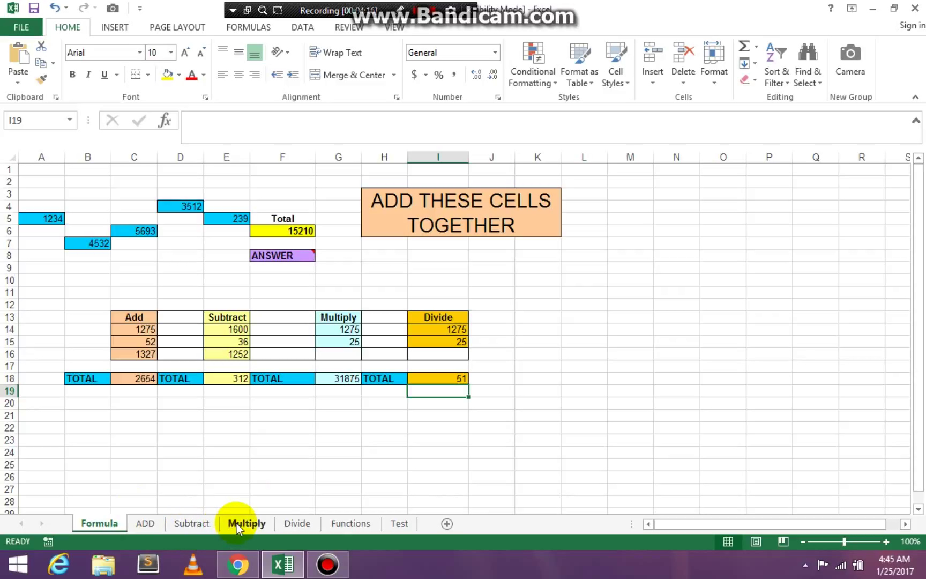
On the ADD sheet, total the first column in B11 with AutoSum over the suggested range B5:B10.
{"action": "left_click", "coordinate": [144, 524]}
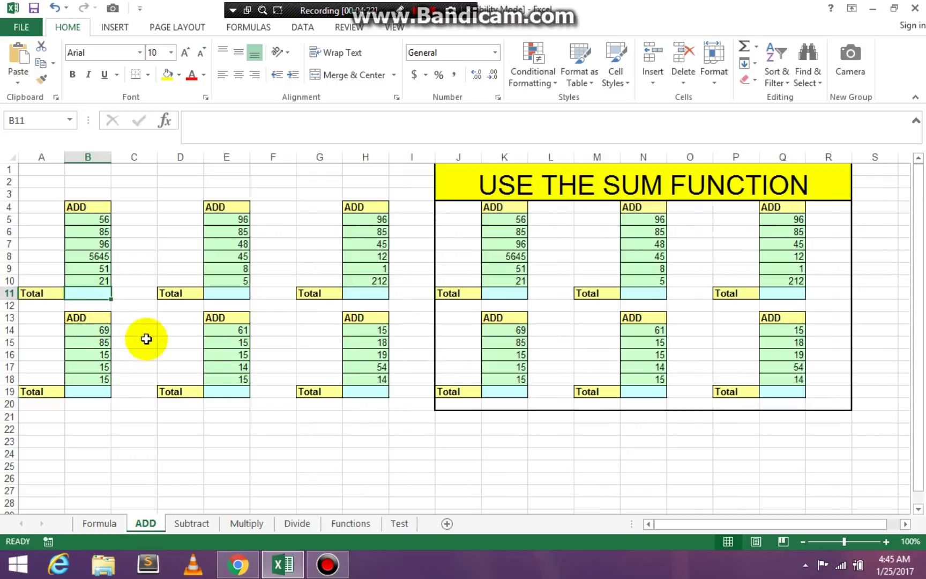
{"action": "left_click", "coordinate": [85, 292]}
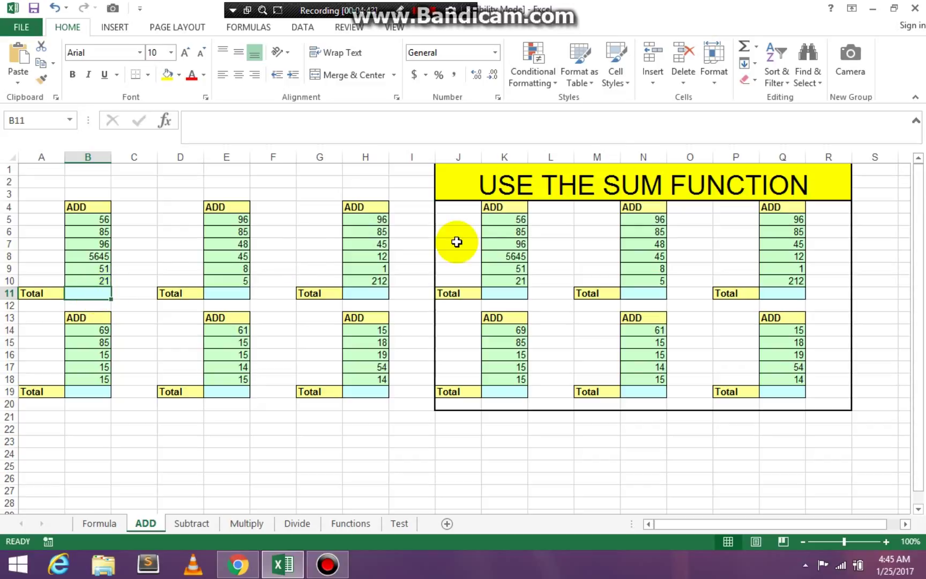
{"action": "left_click", "coordinate": [743, 43]}
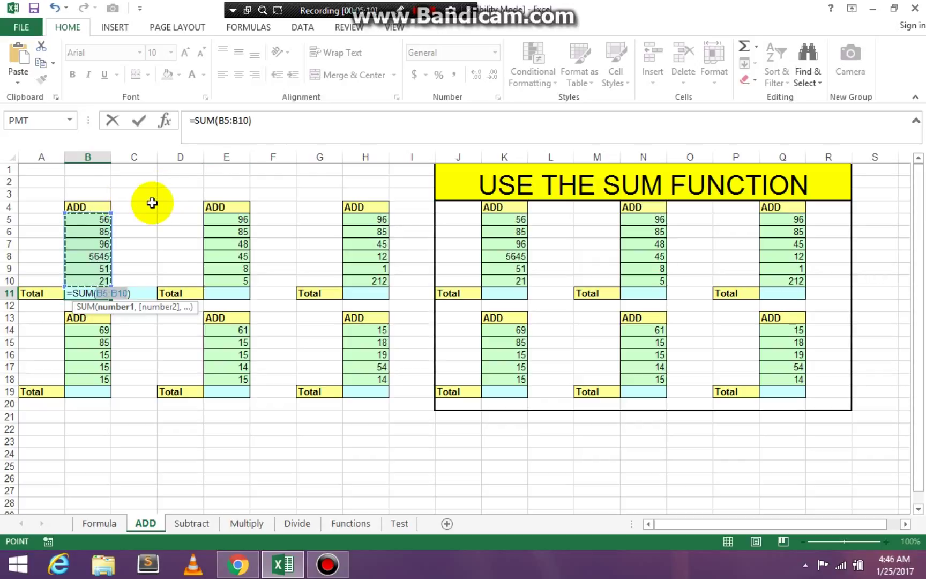
{"action": "key", "text": "Return"}
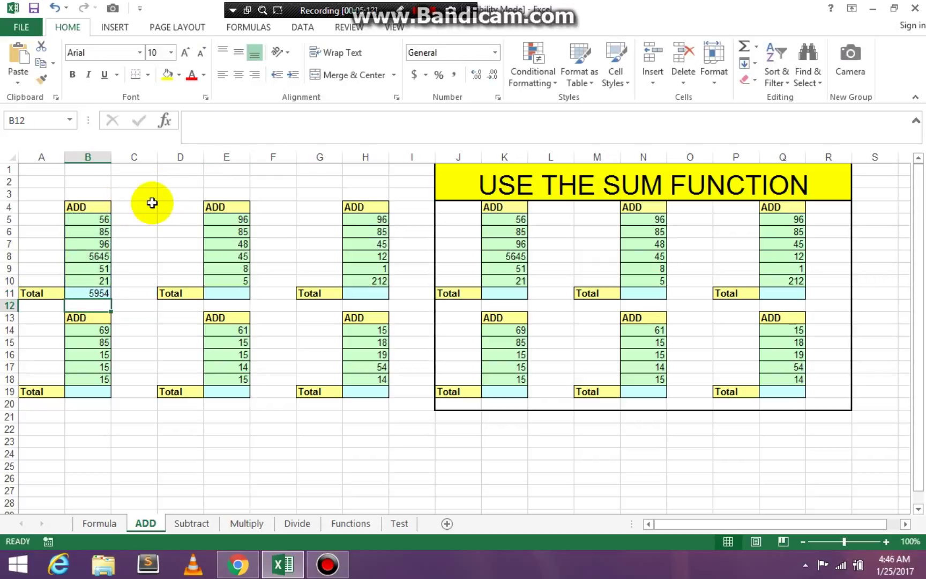
Use AutoSum to total the second ADD column in E11, accepting the suggested range E5:E10.
{"action": "left_click", "coordinate": [227, 293]}
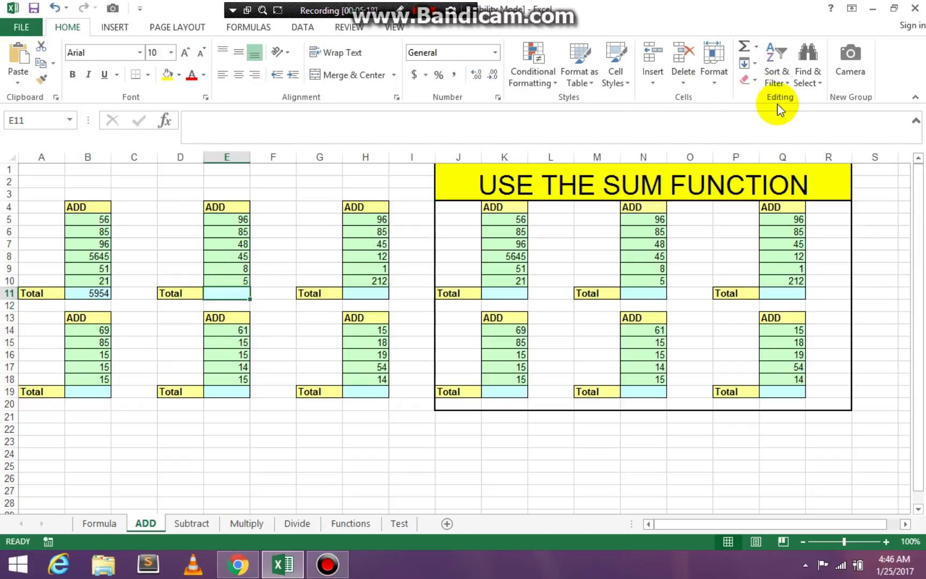
{"action": "left_click", "coordinate": [744, 48]}
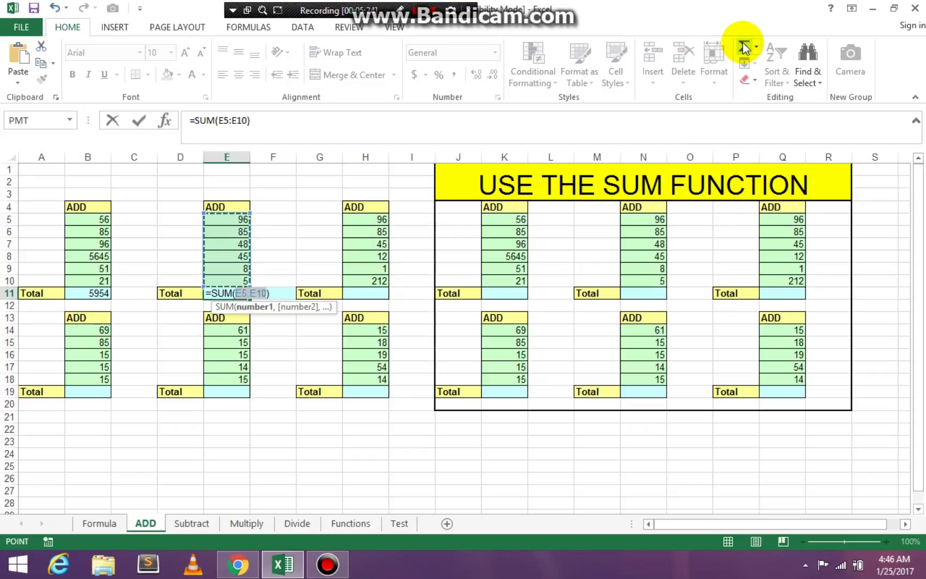
{"action": "key", "text": "Return"}
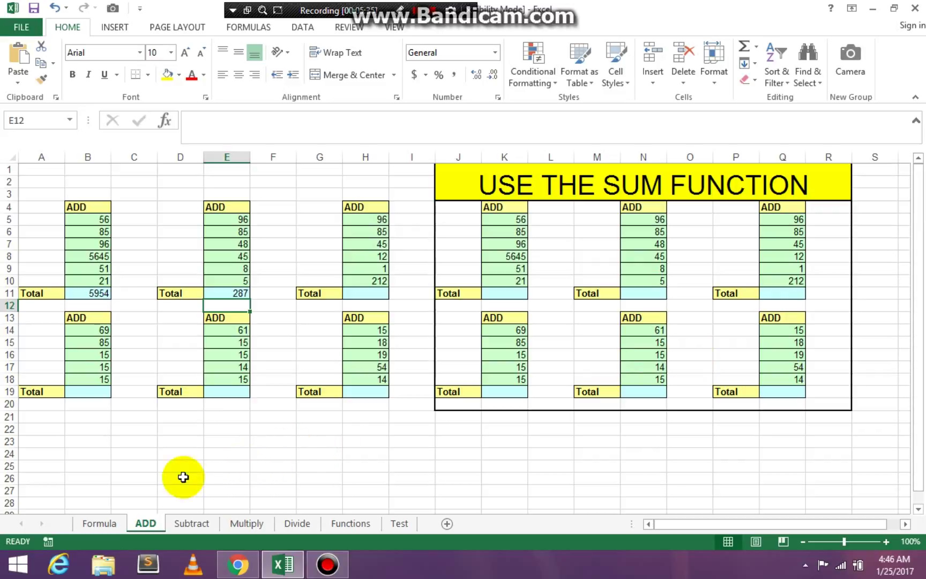
On the Subtract sheet, calculate the first total in B11 with a SUM formula containing B5-B6-B7-B8-B9-B10.
{"action": "left_click", "coordinate": [191, 525]}
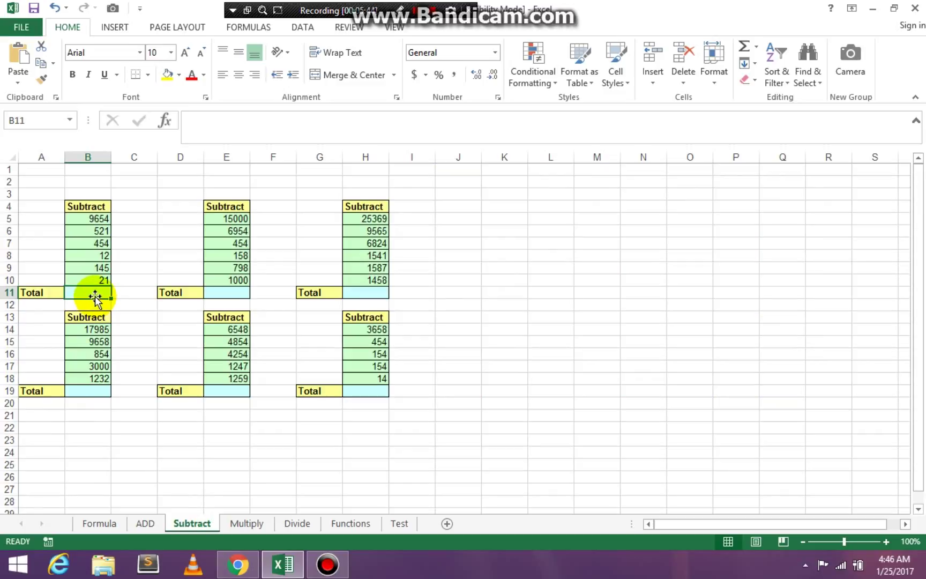
{"action": "type", "text": "=Sum("}
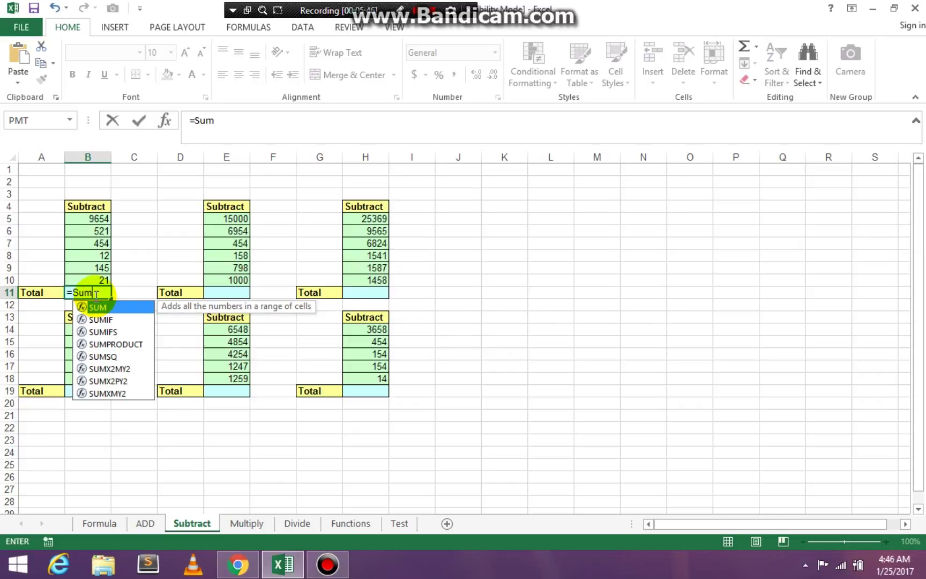
{"action": "left_click", "coordinate": [97, 219]}
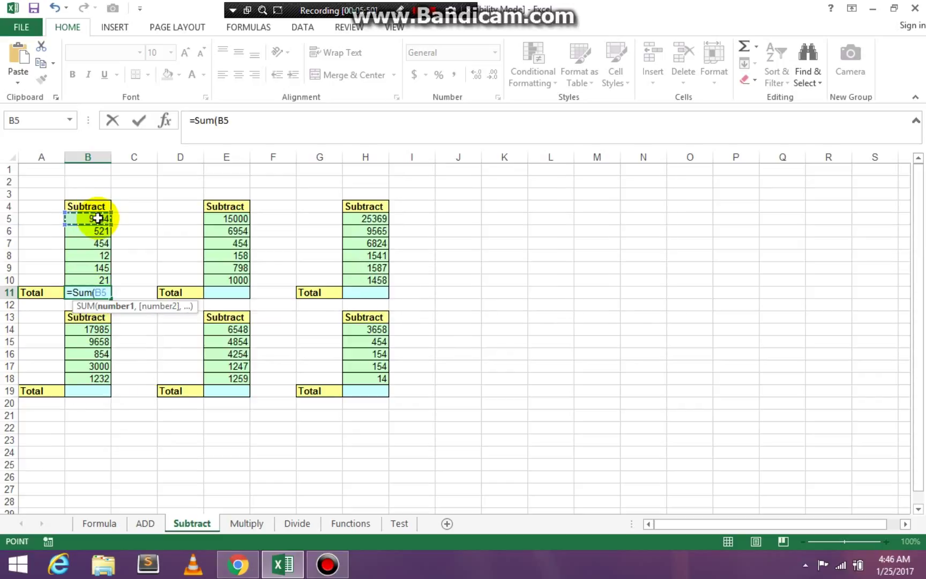
{"action": "type", "text": "-"}
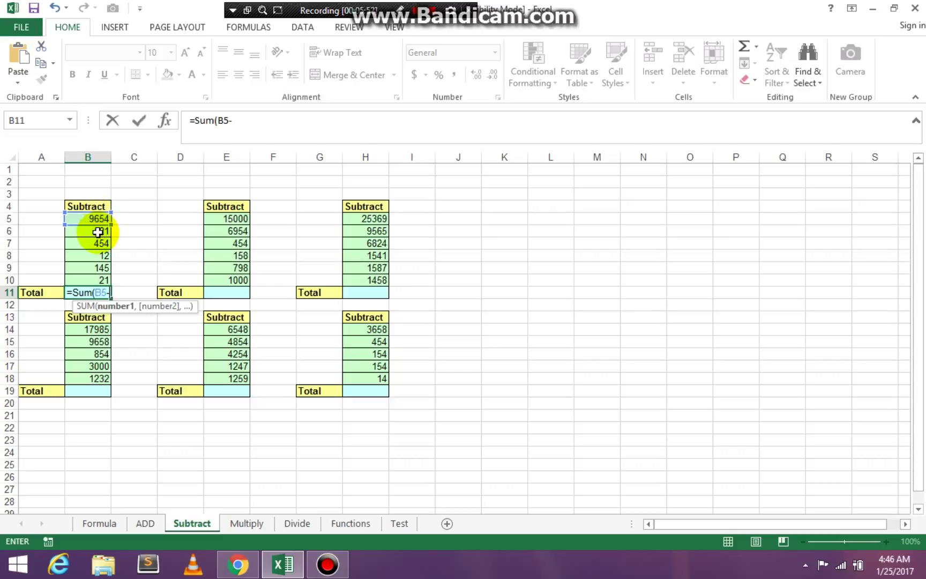
{"action": "left_click", "coordinate": [98, 231]}
{"action": "type", "text": "-"}
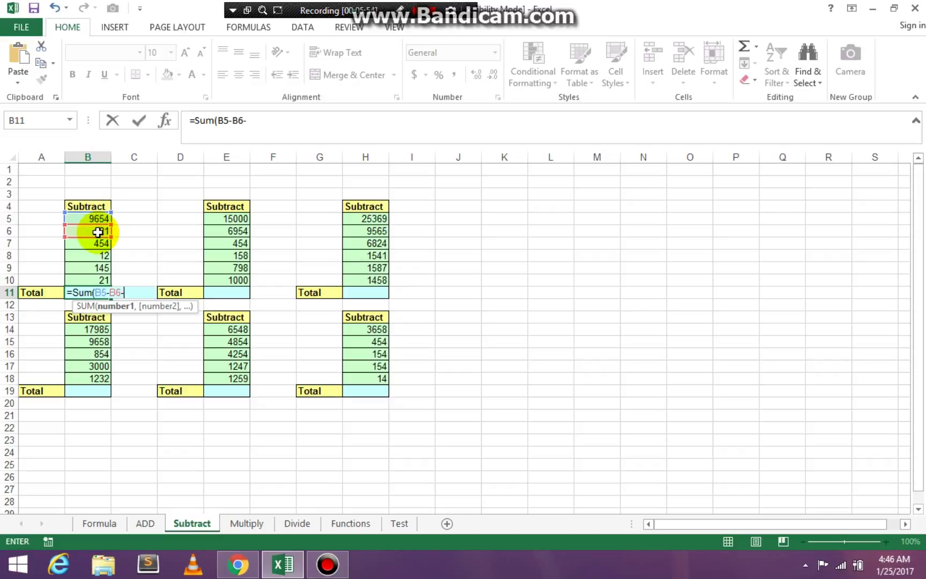
{"action": "left_click", "coordinate": [98, 245]}
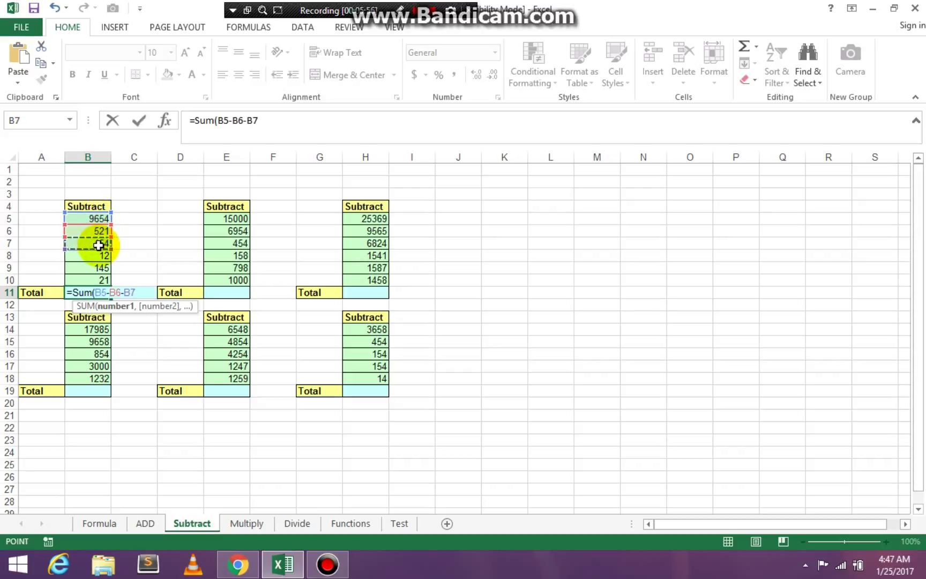
{"action": "type", "text": "-"}
{"action": "left_click", "coordinate": [99, 256]}
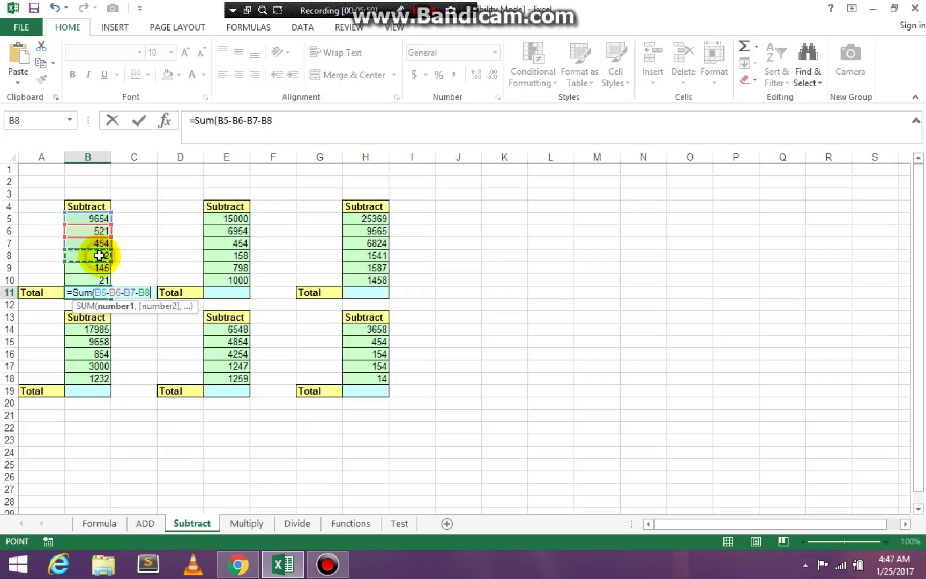
{"action": "type", "text": "-"}
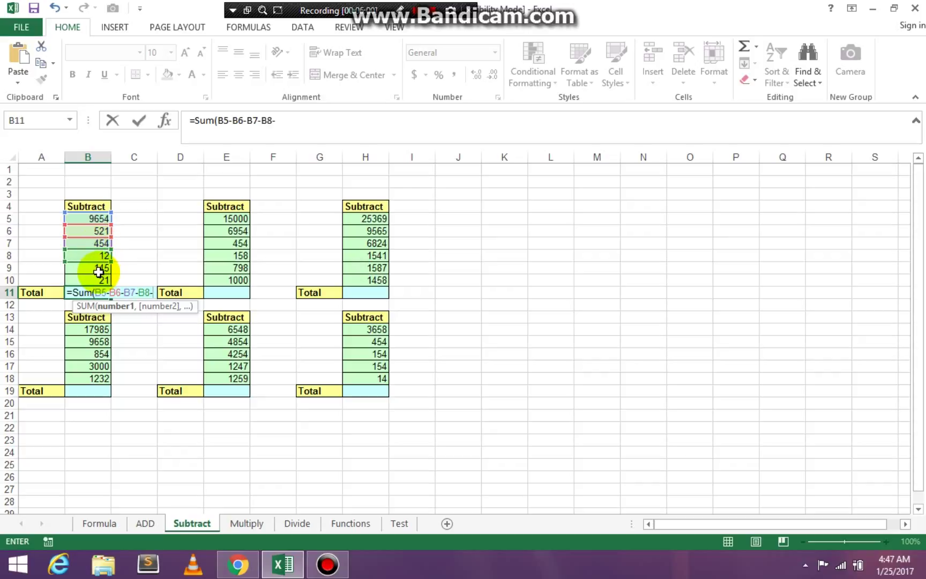
{"action": "left_click", "coordinate": [97, 268]}
{"action": "type", "text": "-"}
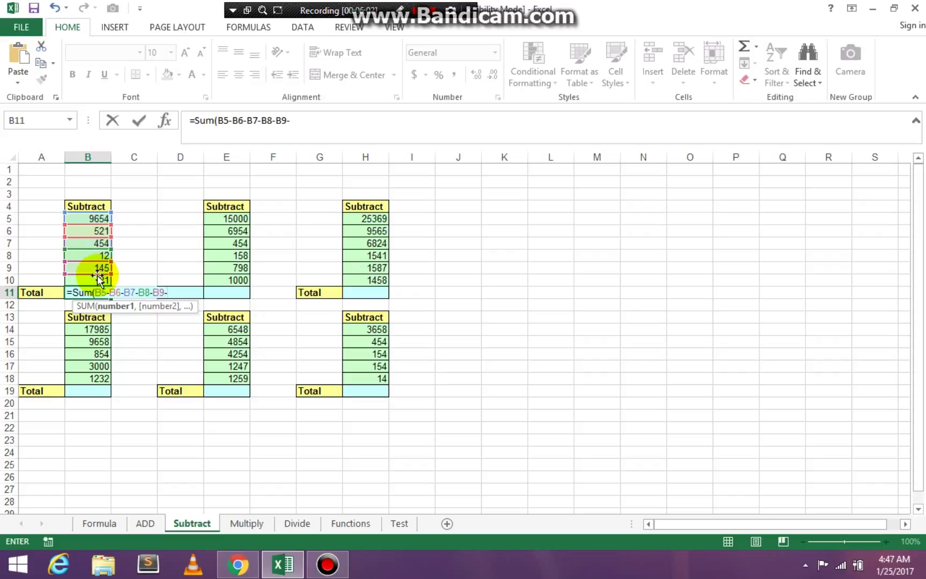
{"action": "left_click", "coordinate": [97, 280]}
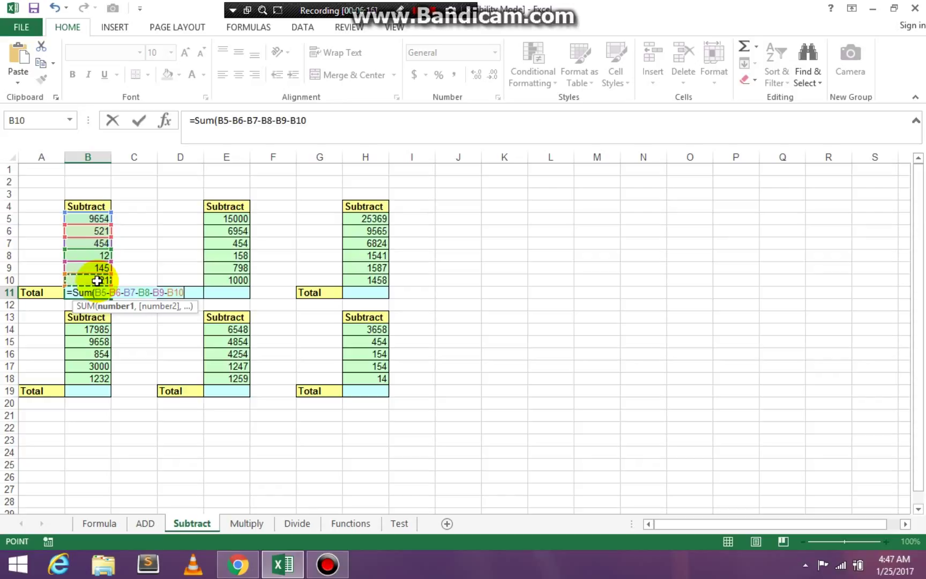
{"action": "key", "text": "Return"}
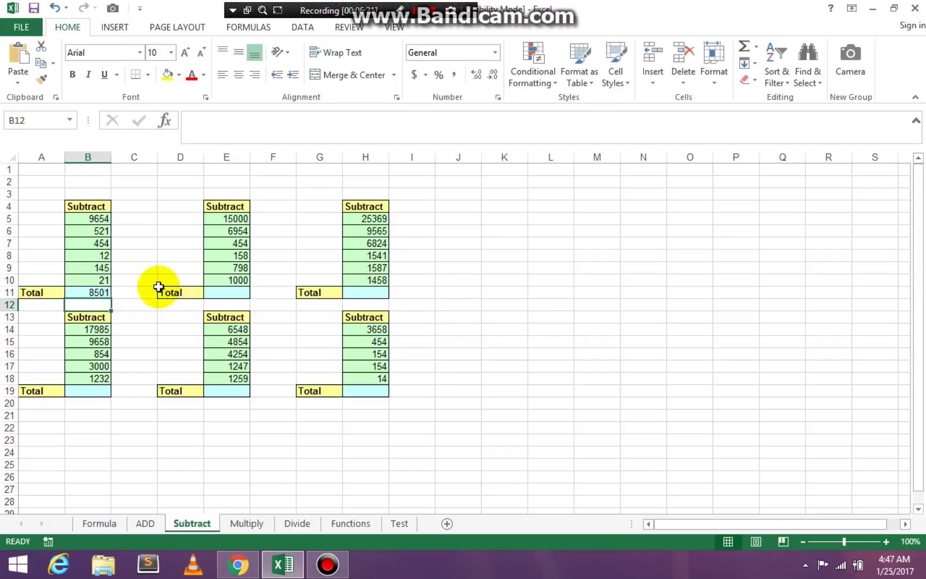
{"action": "left_click", "coordinate": [98, 292]}
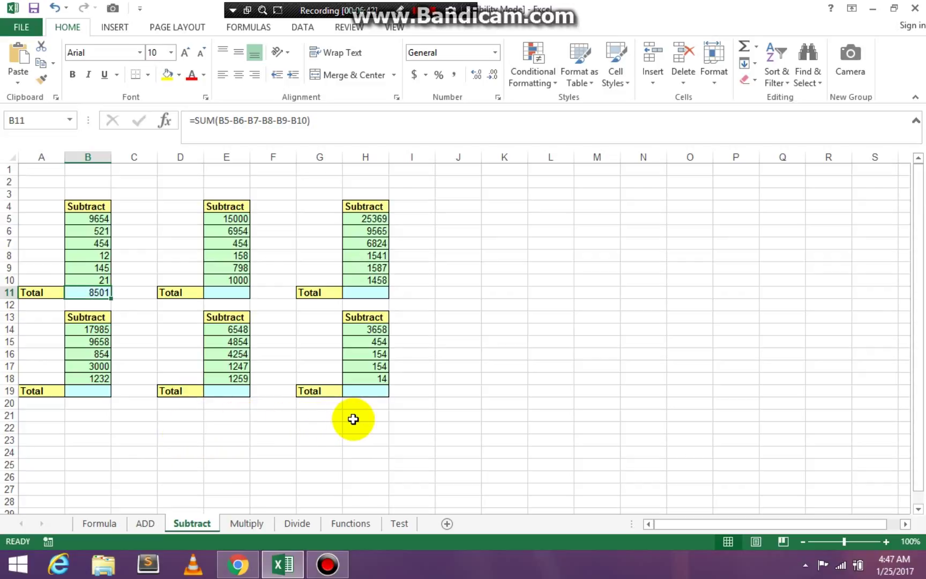
{"action": "left_click", "coordinate": [224, 294]}
{"action": "left_click", "coordinate": [225, 391]}
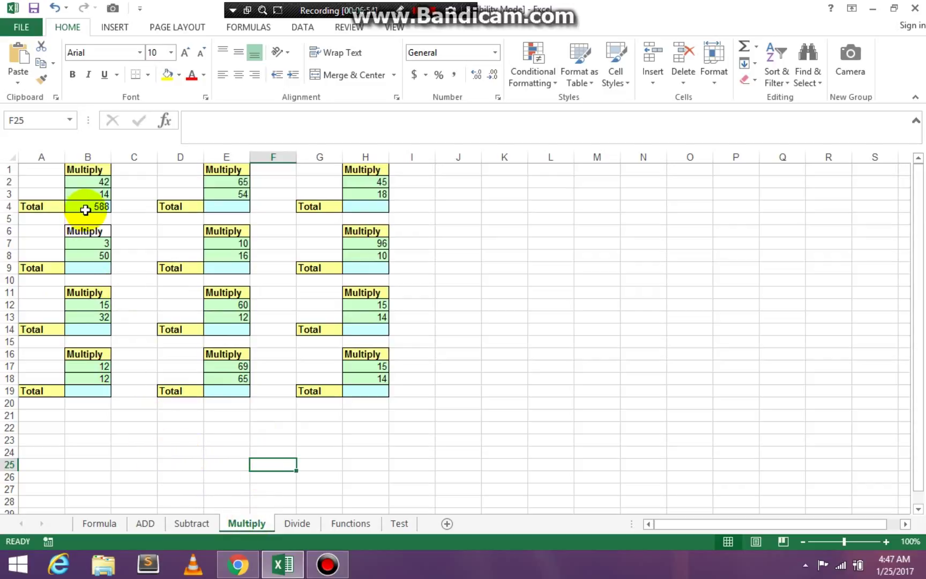
On the Multiply sheet, calculate the second total in E4 with a SUM formula containing E2*E3.
{"action": "left_click", "coordinate": [232, 207]}
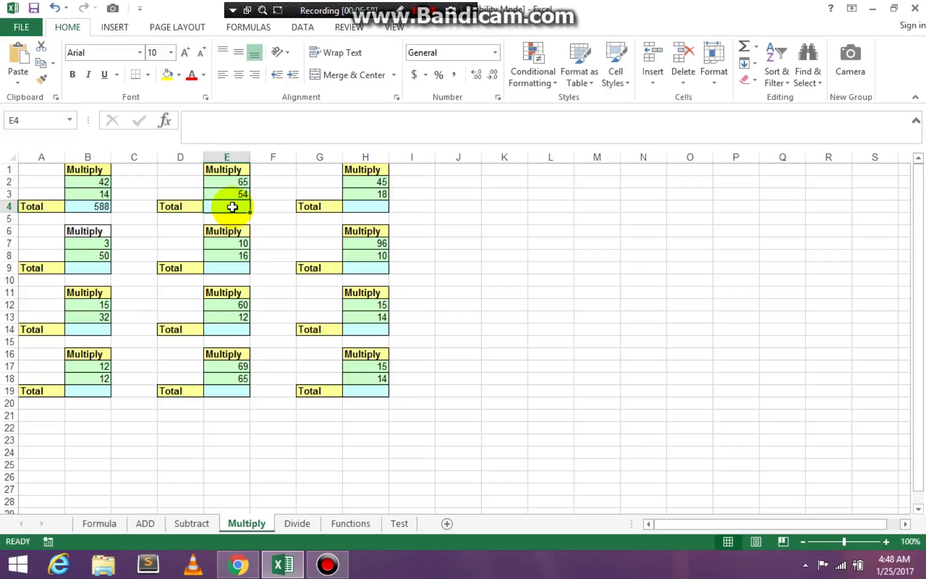
{"action": "type", "text": "=Sum("}
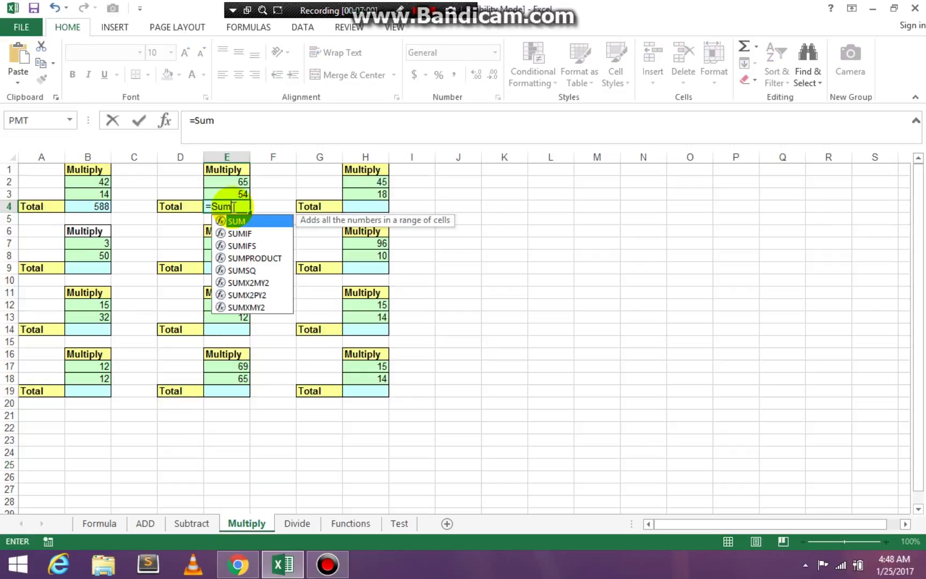
{"action": "left_click", "coordinate": [239, 183]}
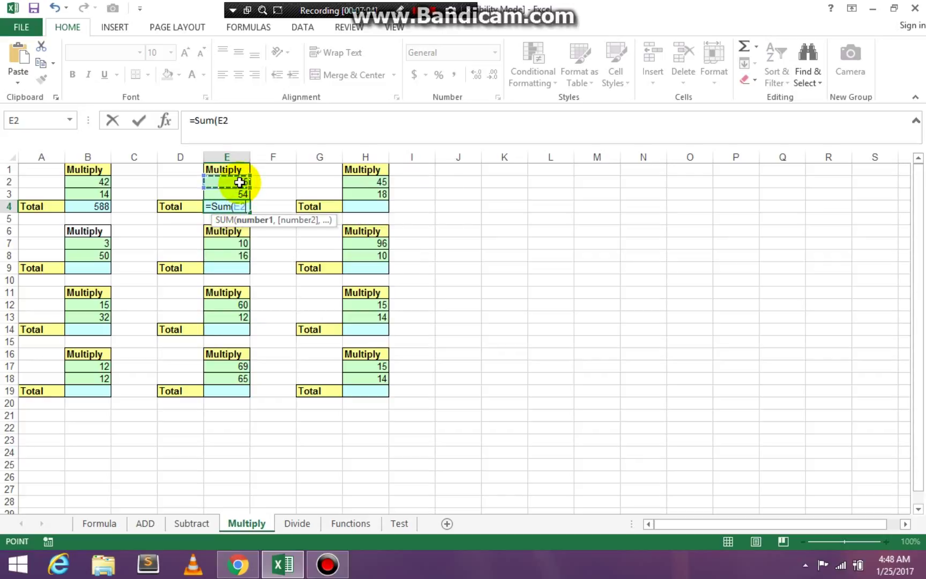
{"action": "type", "text": "*"}
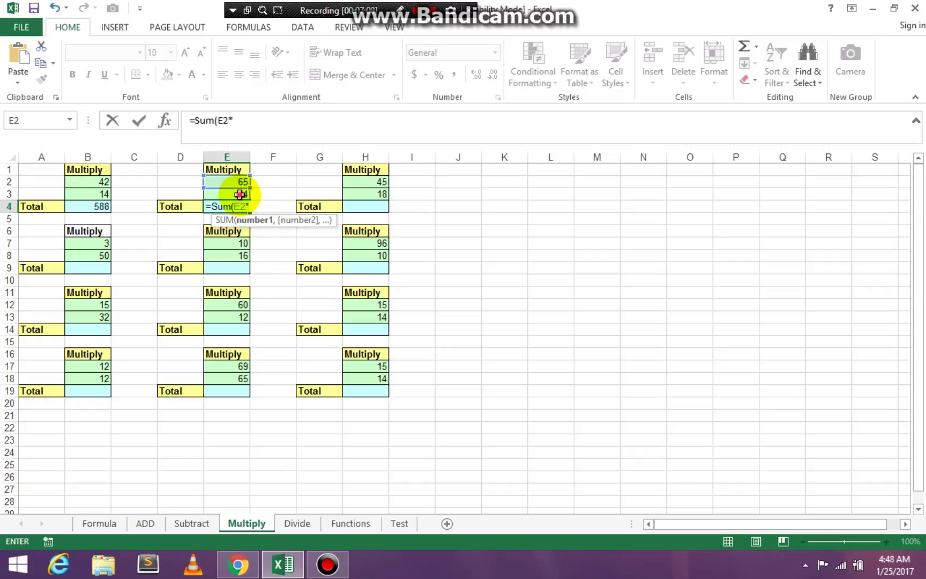
{"action": "left_click", "coordinate": [240, 195]}
{"action": "key", "text": "Return"}
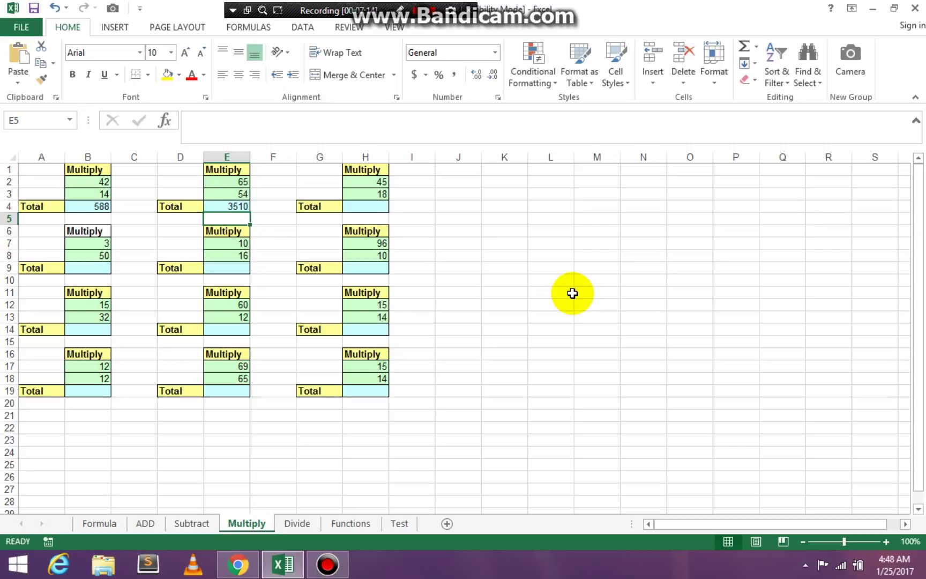
On the Divide sheet, calculate the first total in B4 with a SUM formula containing B2/B3.
{"action": "left_click", "coordinate": [300, 525]}
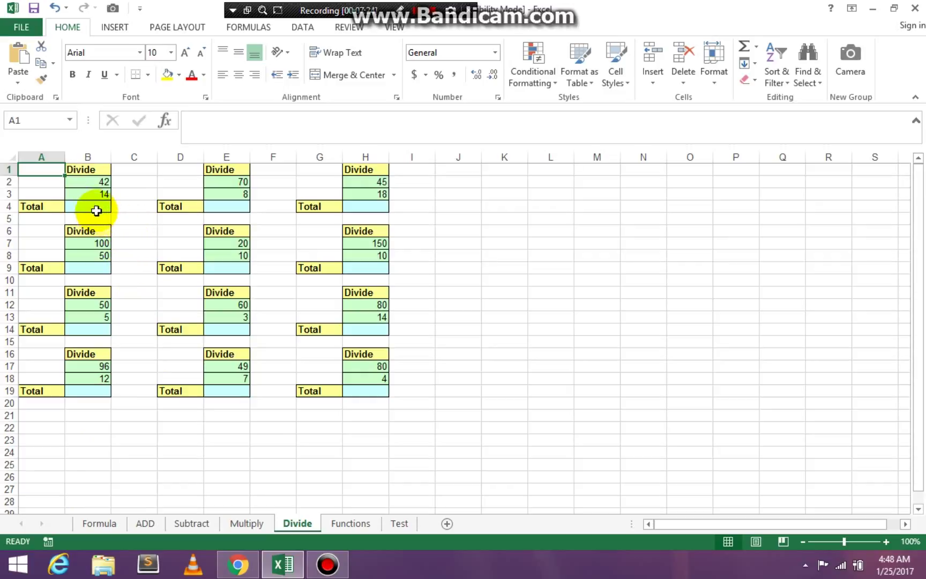
{"action": "left_click", "coordinate": [96, 209]}
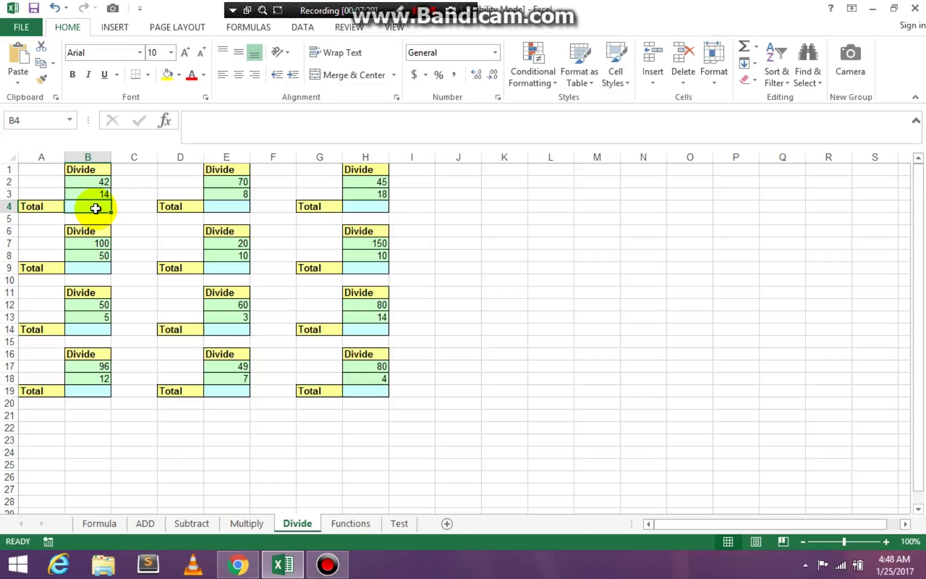
{"action": "type", "text": "=Sum("}
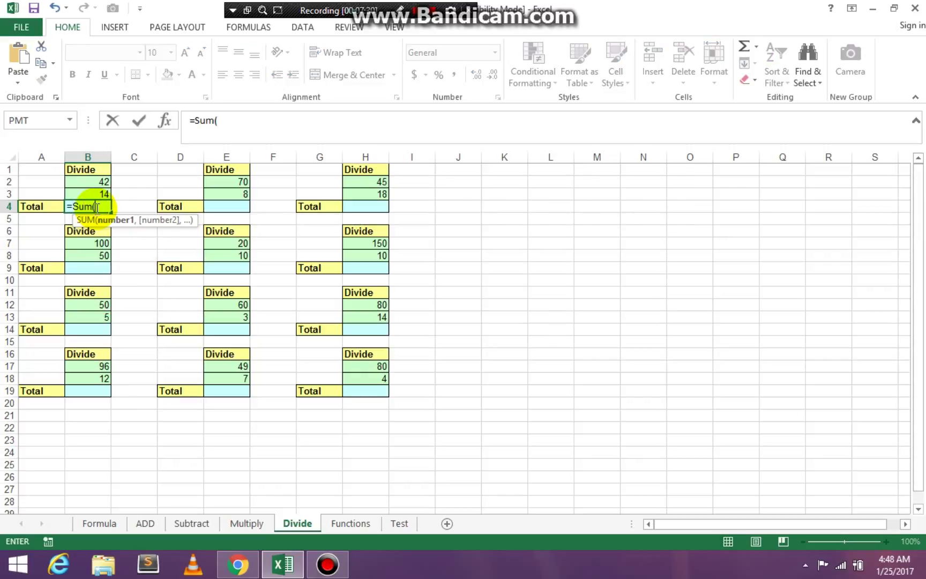
{"action": "left_click", "coordinate": [100, 183]}
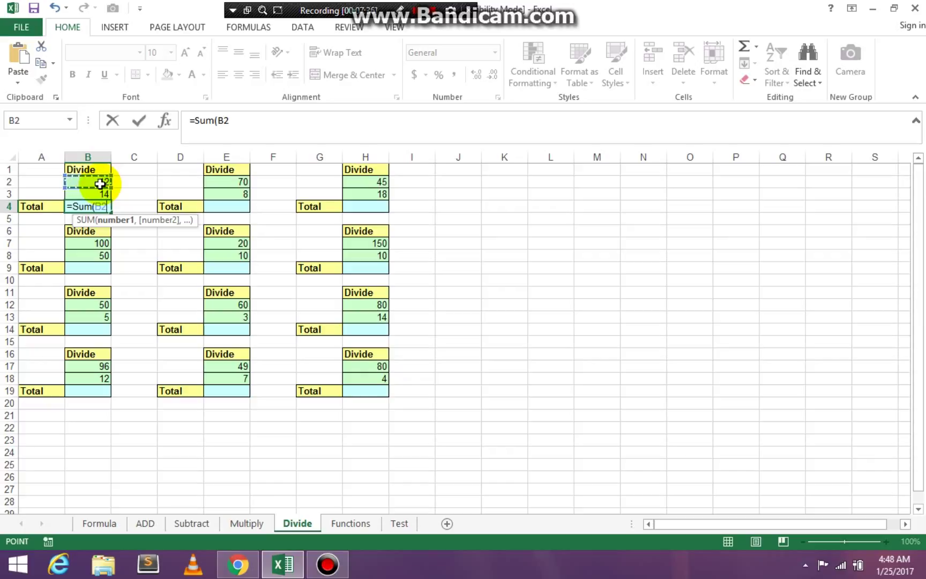
{"action": "type", "text": "/"}
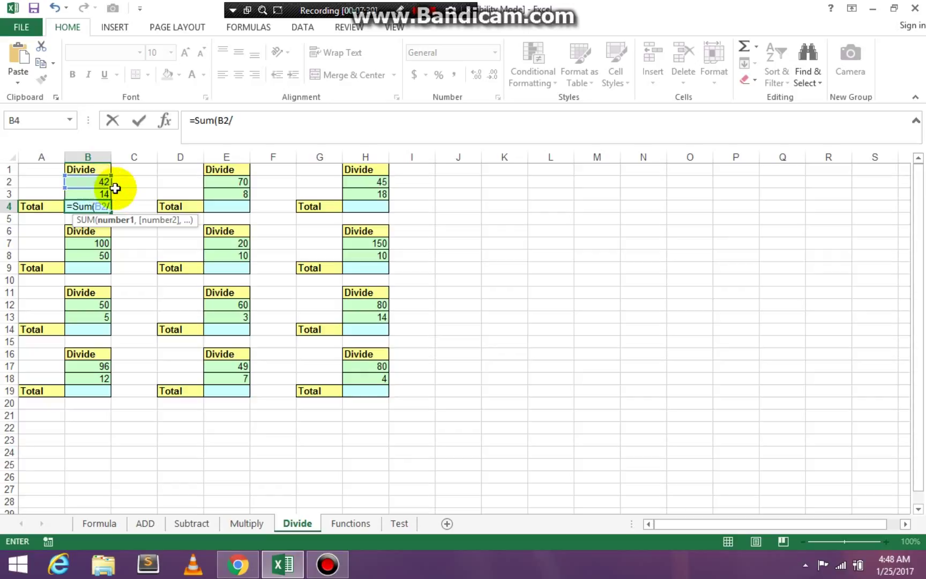
{"action": "left_click", "coordinate": [100, 194]}
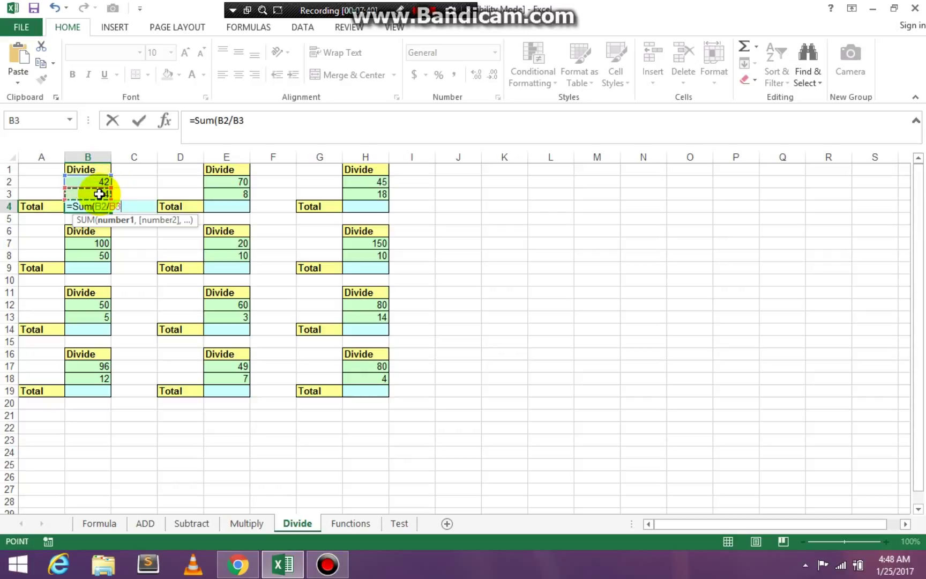
{"action": "key", "text": "Return"}
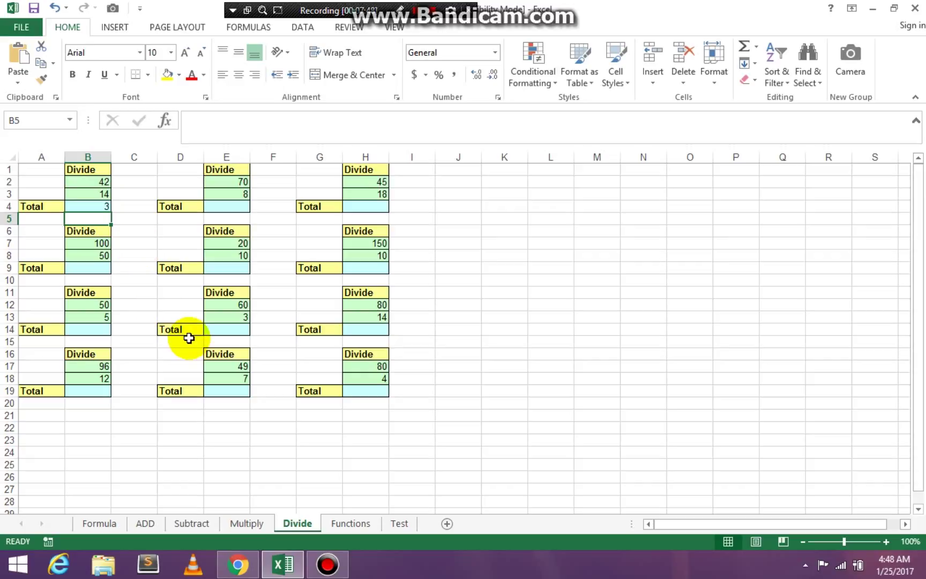
On the Functions sheet, calculate the Average Function total in D17 using the Average function over the suggested range D11:D16.
{"action": "left_click", "coordinate": [350, 524]}
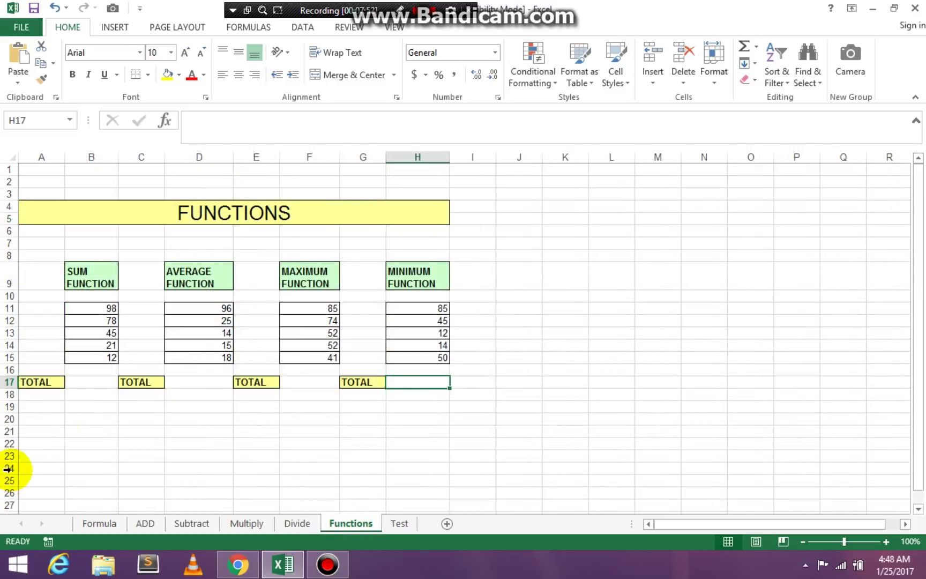
{"action": "left_click", "coordinate": [93, 381]}
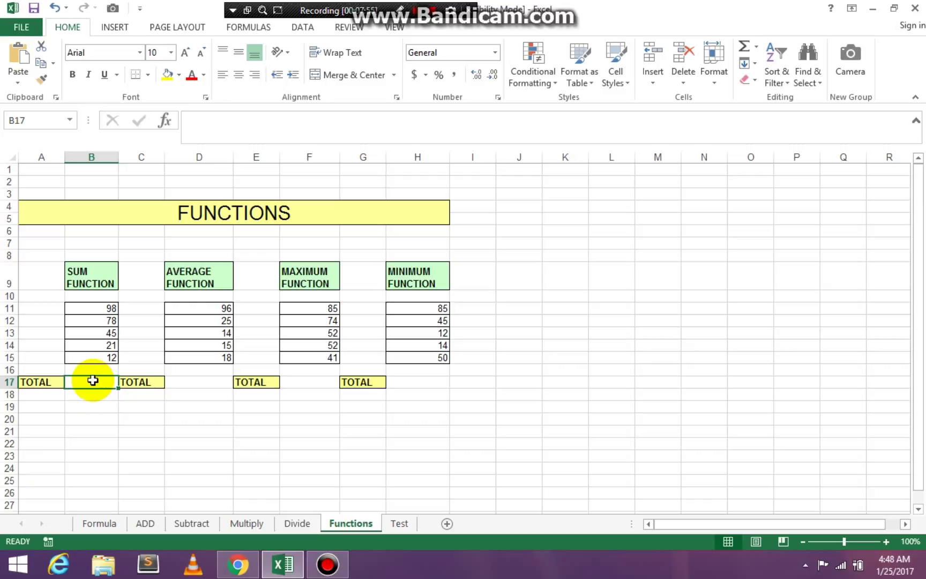
{"action": "left_click", "coordinate": [196, 381]}
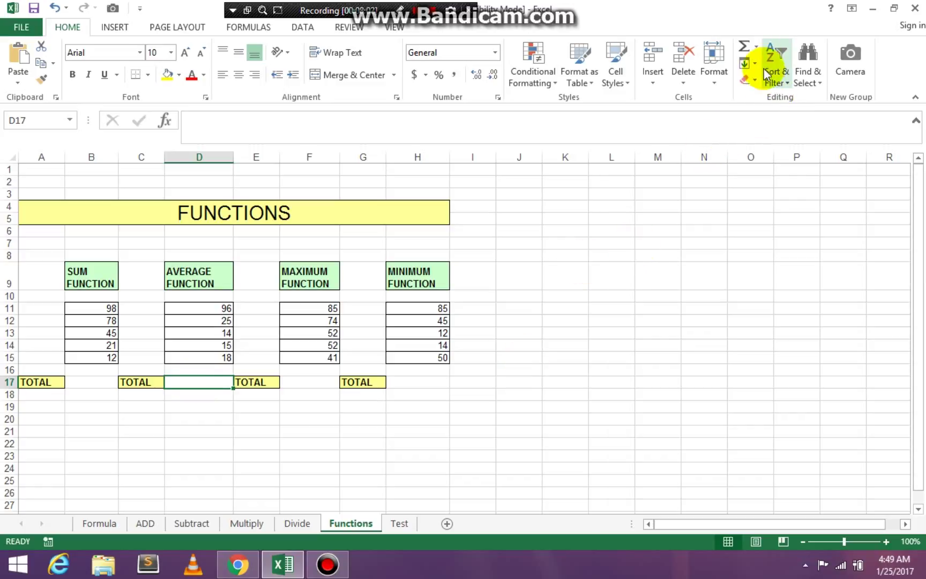
{"action": "left_click", "coordinate": [758, 48]}
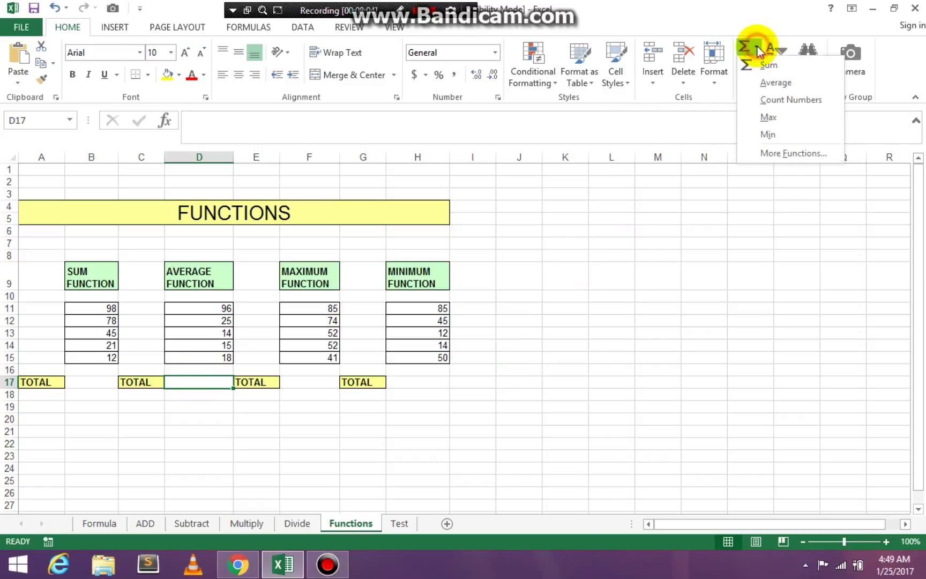
{"action": "left_click", "coordinate": [769, 82]}
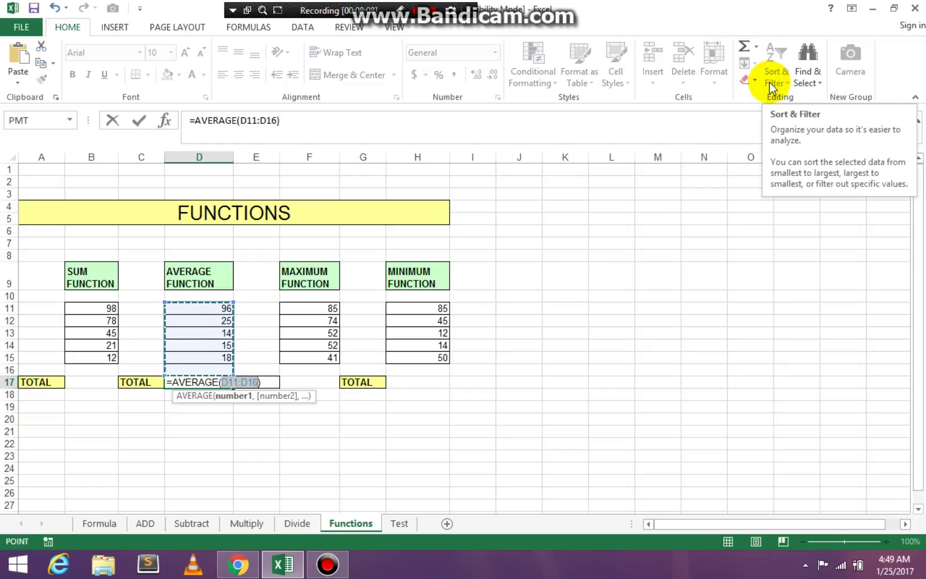
{"action": "key", "text": "Return"}
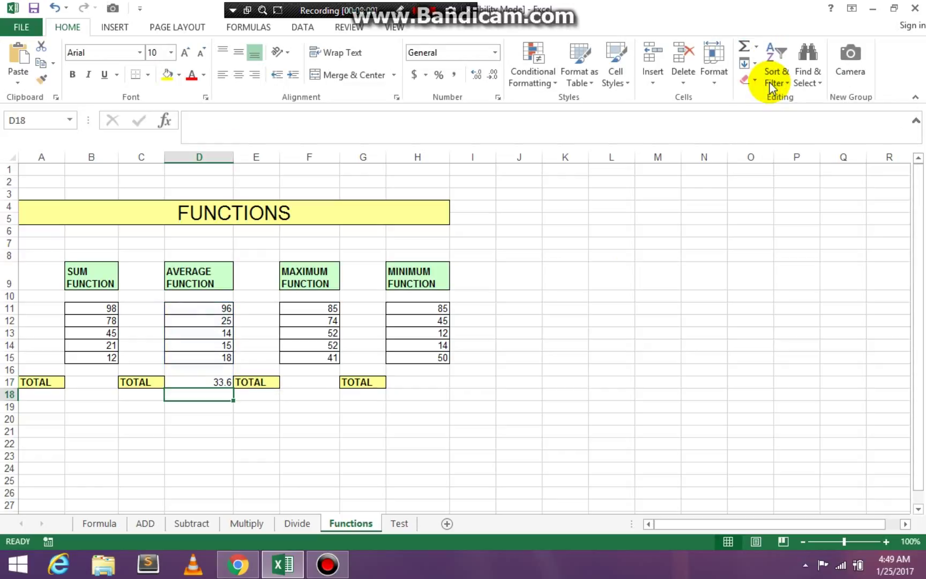
Clear the average formula from D17.
{"action": "left_click", "coordinate": [215, 381]}
{"action": "double_click", "coordinate": [220, 382]}
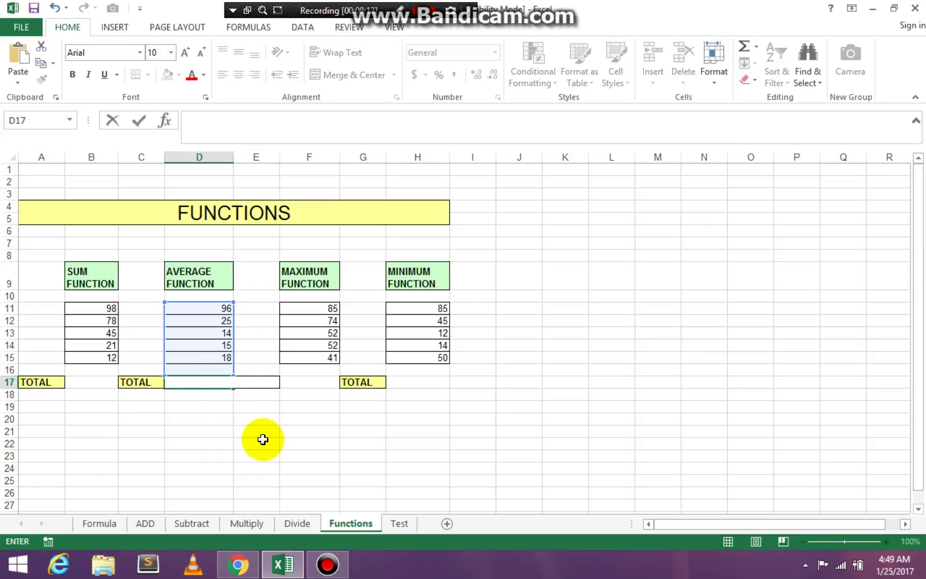
{"action": "left_click", "coordinate": [229, 419]}
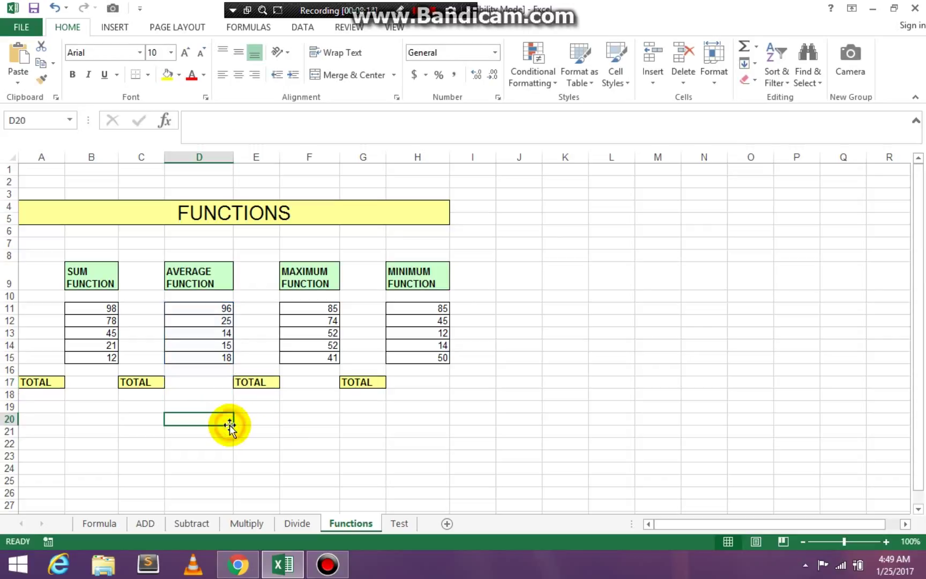
Enter the Average function again in the empty cell D17, accepting the suggested range D11:D16.
{"action": "left_click", "coordinate": [196, 381]}
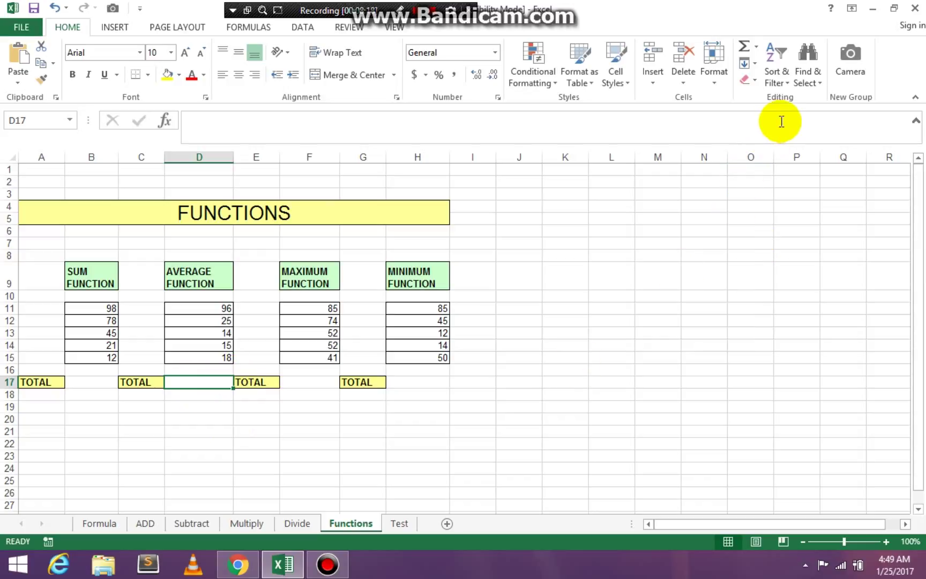
{"action": "left_click", "coordinate": [758, 47]}
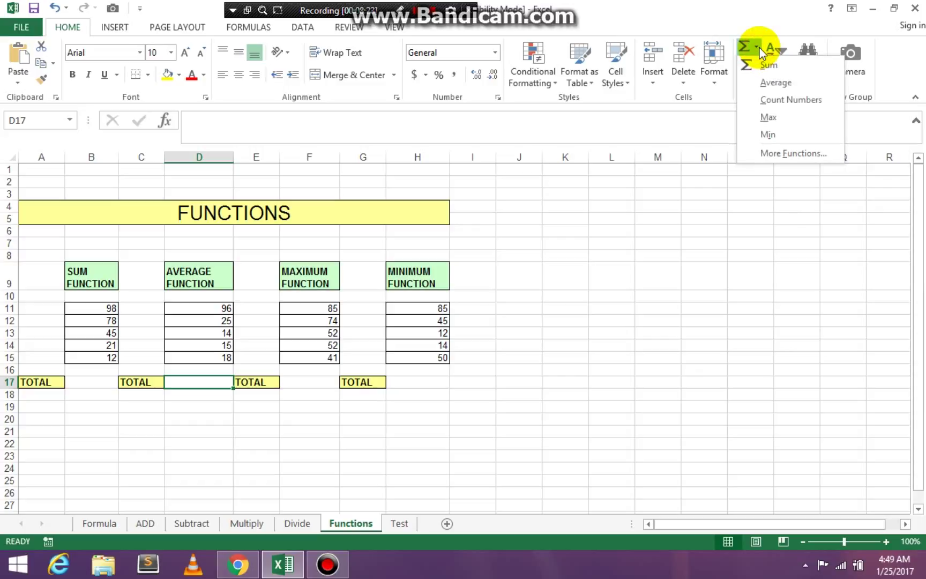
{"action": "left_click", "coordinate": [770, 83]}
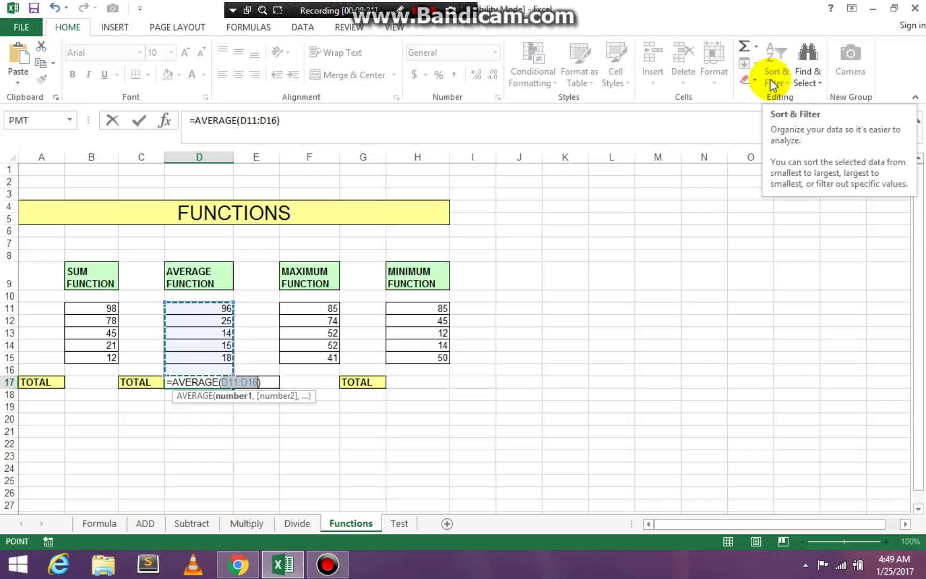
{"action": "key", "text": "Return"}
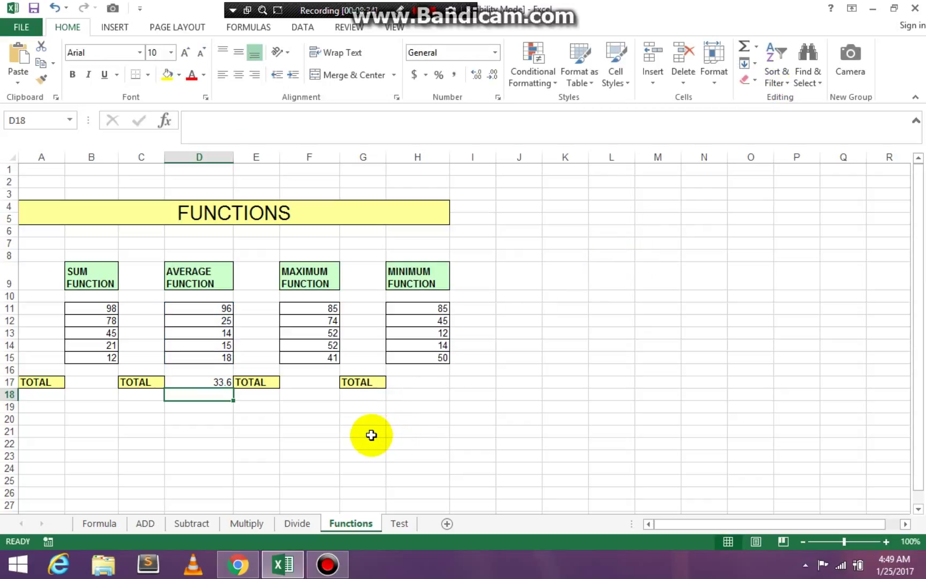
Find the highest value of the Maximum Function column in F17 using the Max function over F11:F16.
{"action": "left_click", "coordinate": [314, 382]}
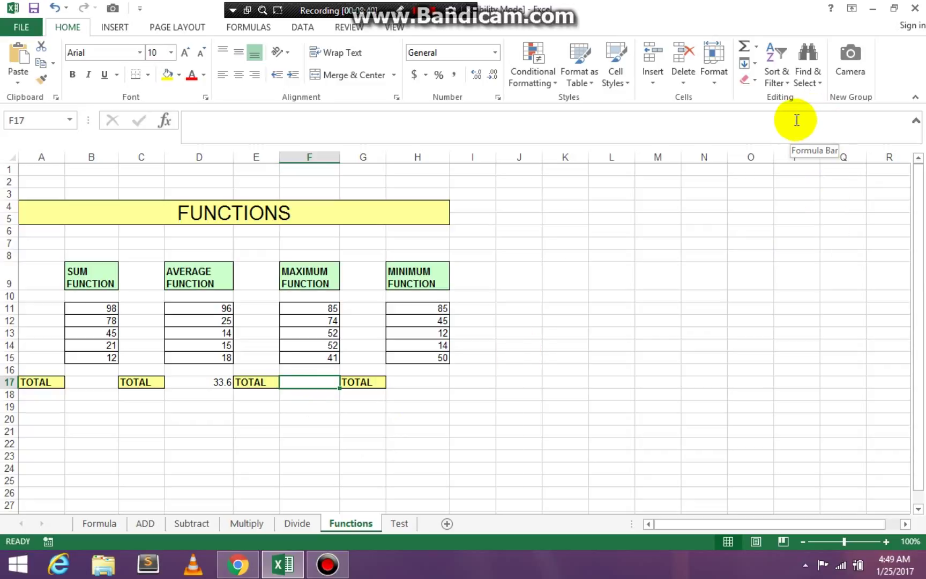
{"action": "left_click", "coordinate": [757, 47]}
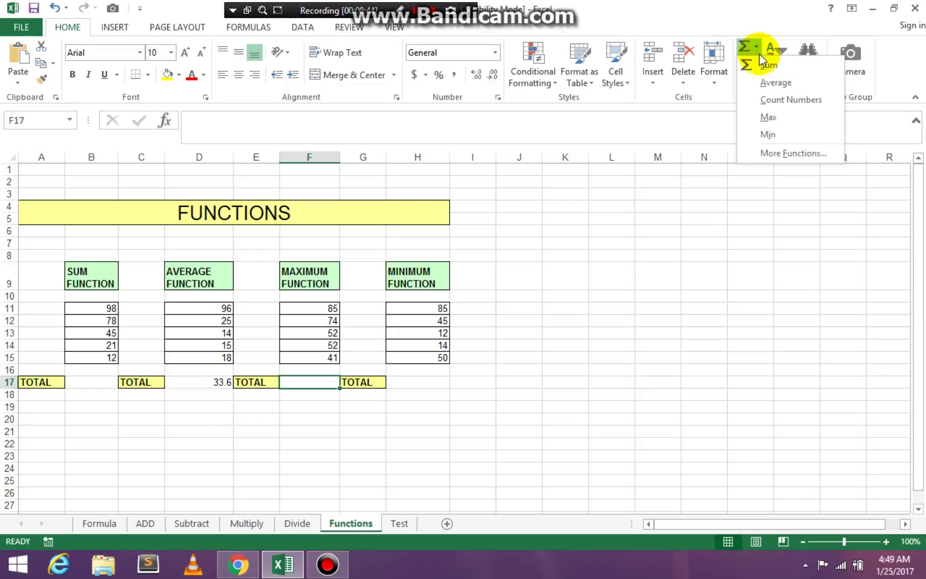
{"action": "left_click", "coordinate": [776, 117]}
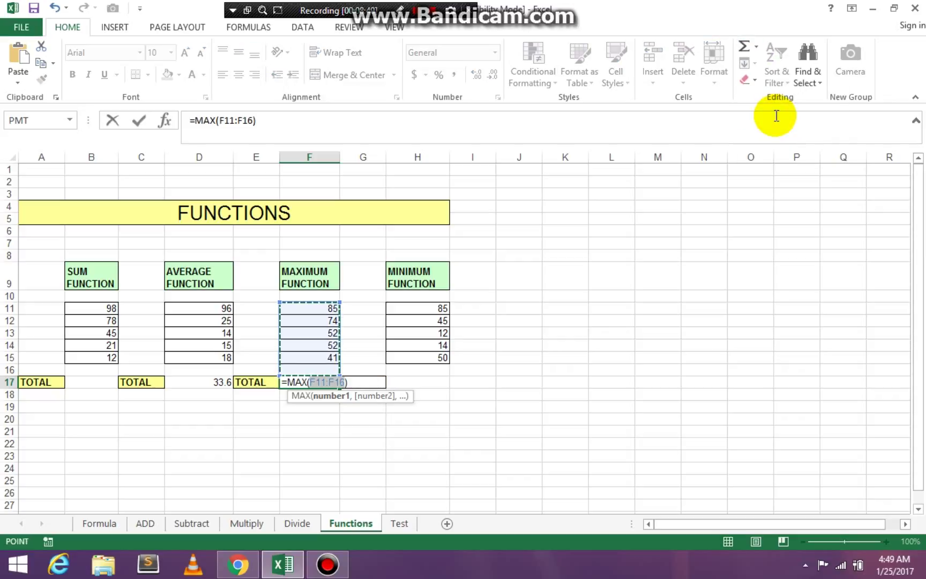
{"action": "key", "text": "Return"}
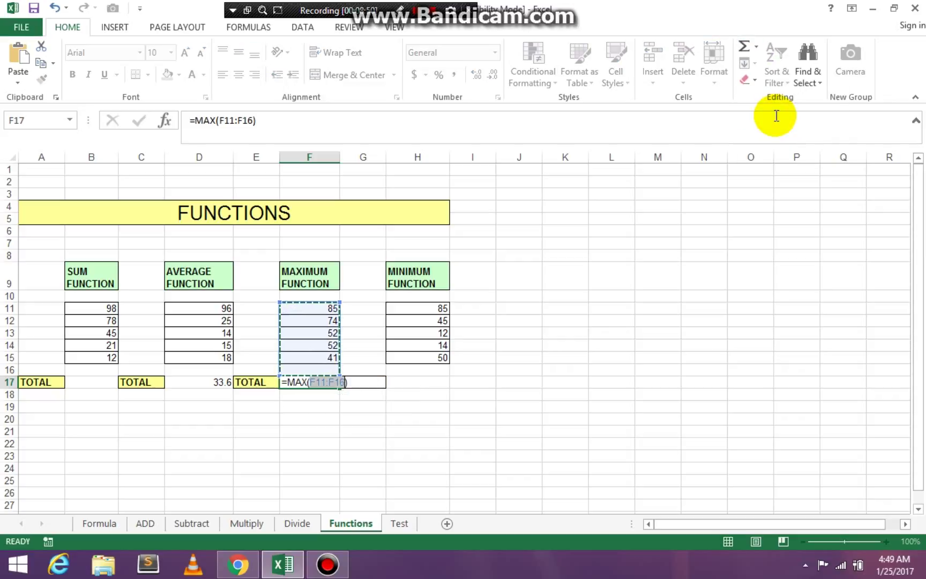
Find the lowest value of the Minimum Function column in H17 using the Min function over H11:H16.
{"action": "left_click", "coordinate": [416, 385]}
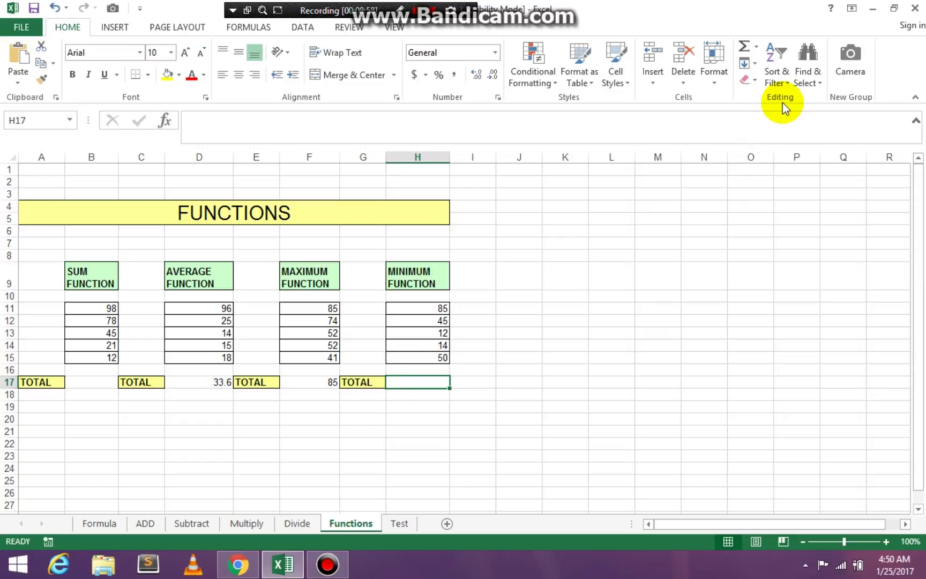
{"action": "left_click", "coordinate": [757, 50]}
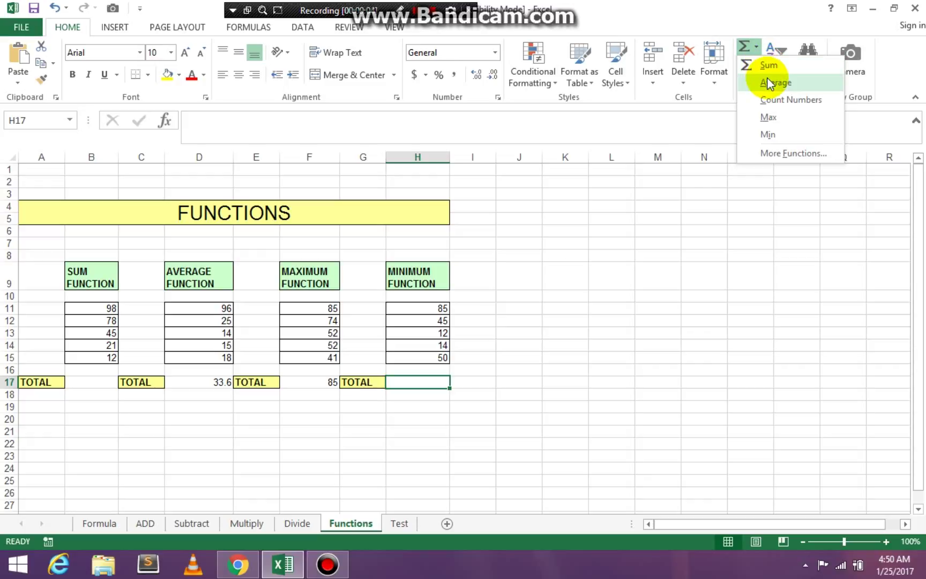
{"action": "left_click", "coordinate": [770, 134]}
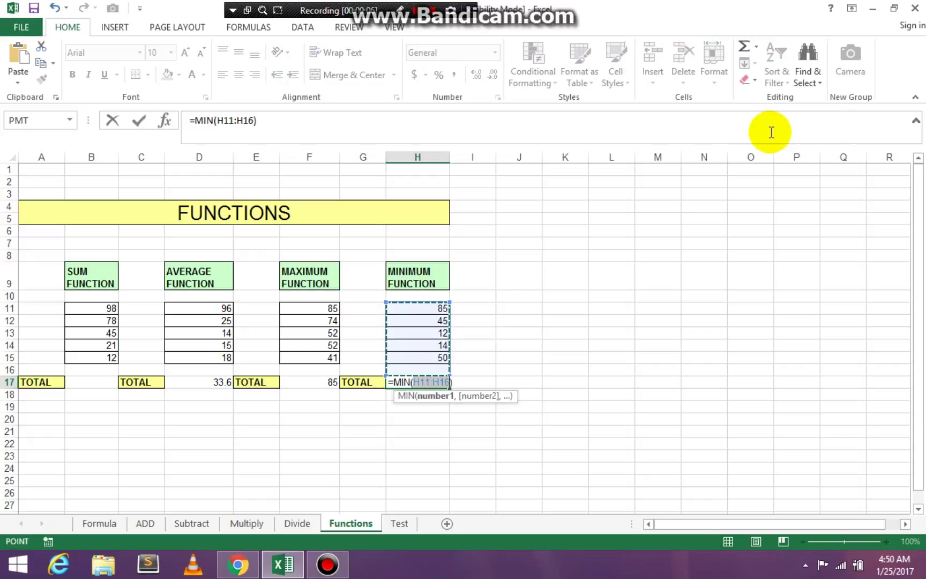
{"action": "key", "text": "Return"}
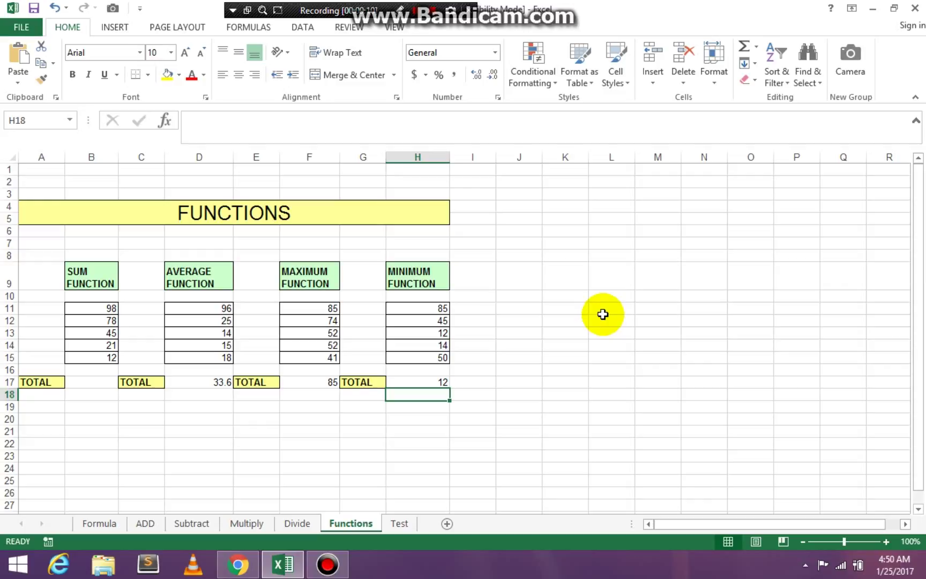
On the Test sheet, examine the formula behind the overall Total in K14.
{"action": "left_click", "coordinate": [403, 522]}
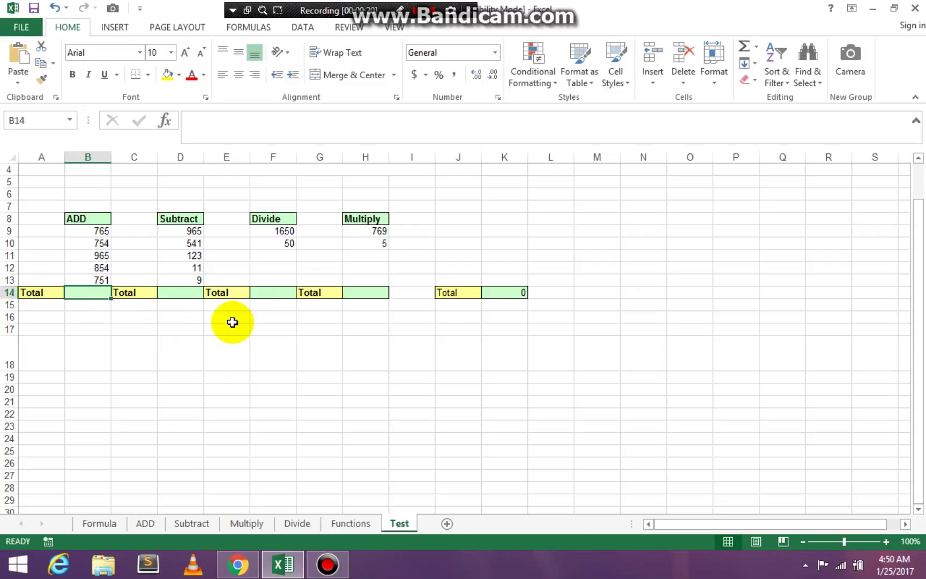
{"action": "left_click", "coordinate": [491, 294]}
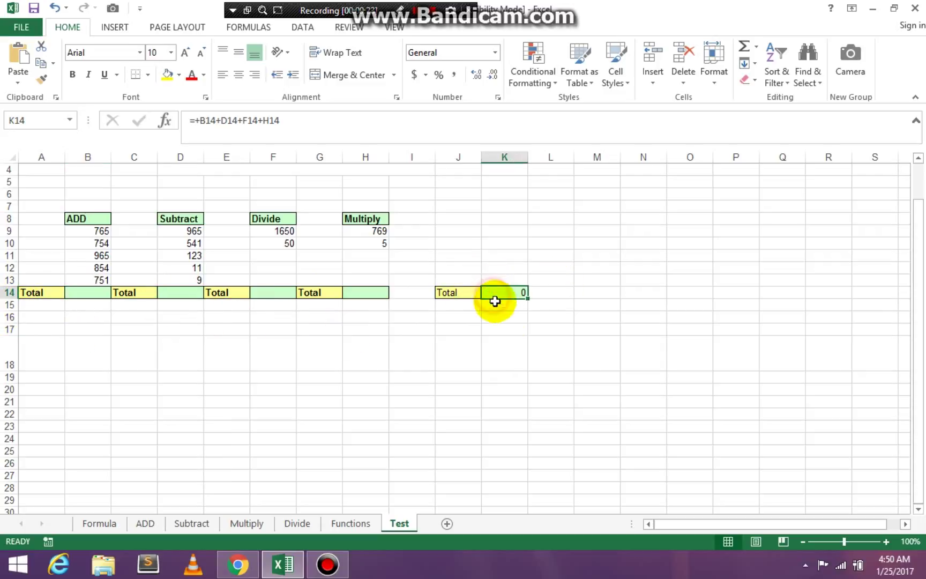